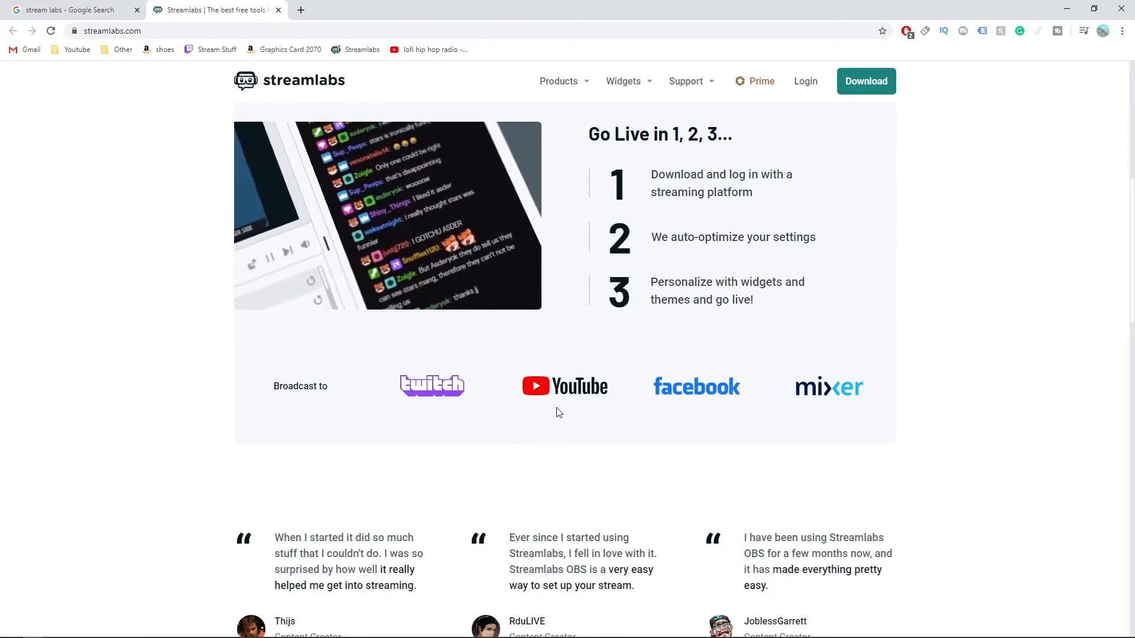
Download the Windows installer of Streamlabs from the Streamlabs homepage.
scroll(367, 408, "up", 5)
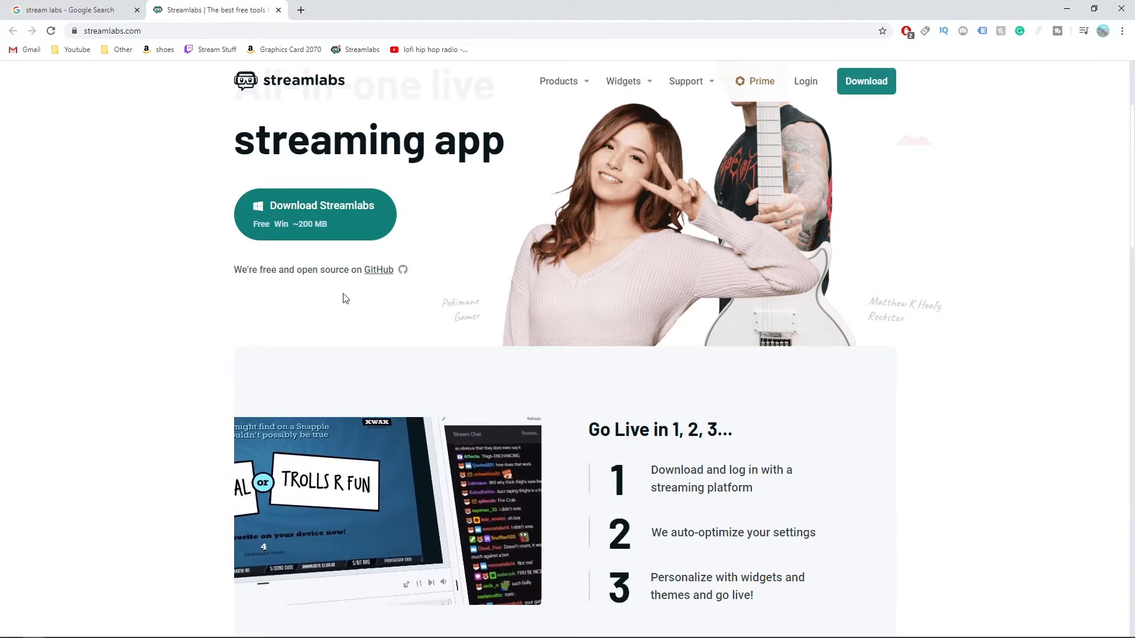
left_click(278, 205)
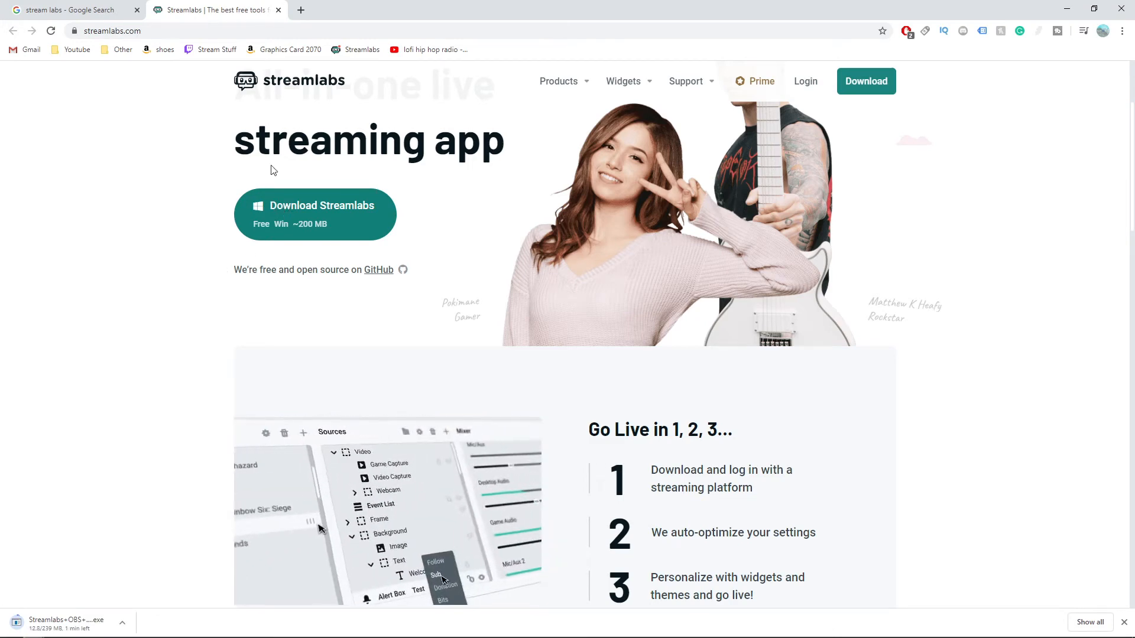
left_click_drag(223, 269, 490, 145)
left_click_drag(256, 143, 233, 143)
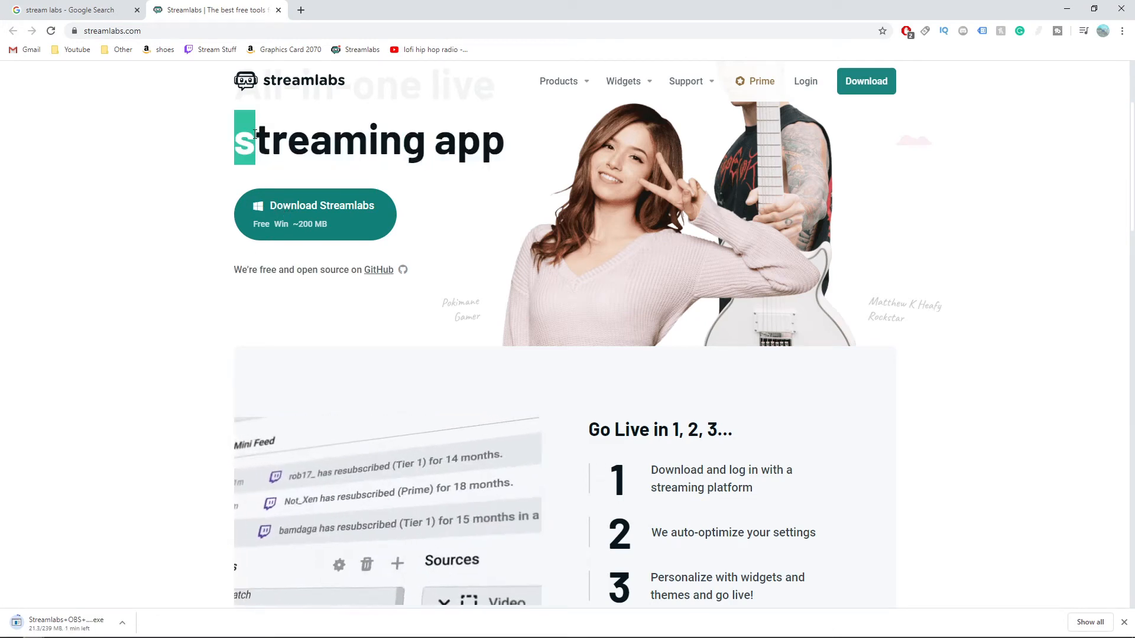
left_click(480, 414)
scroll(480, 413, "down", 4)
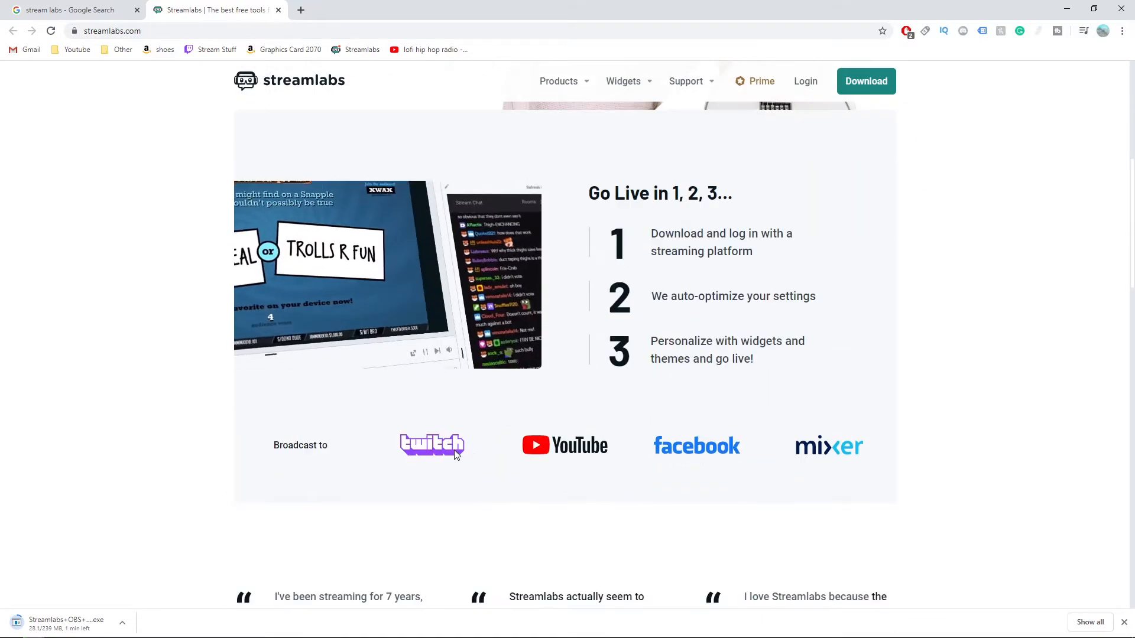
scroll(480, 413, "up", 5)
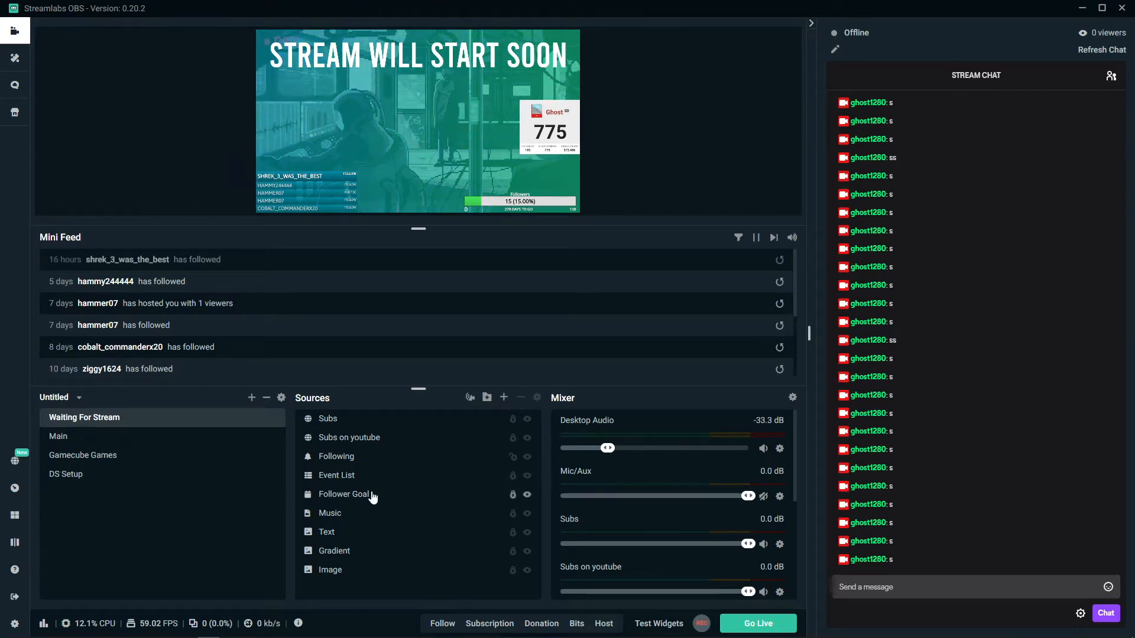
Create a scene named New Scene and add a new Display Capture source to it.
left_click(250, 400)
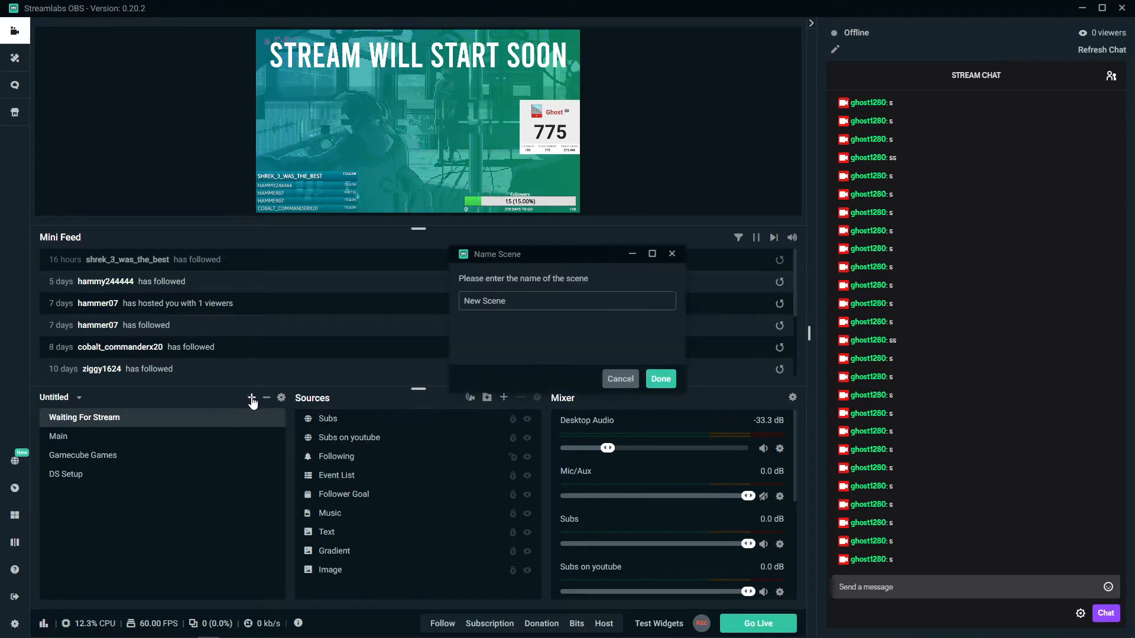
left_click(667, 377)
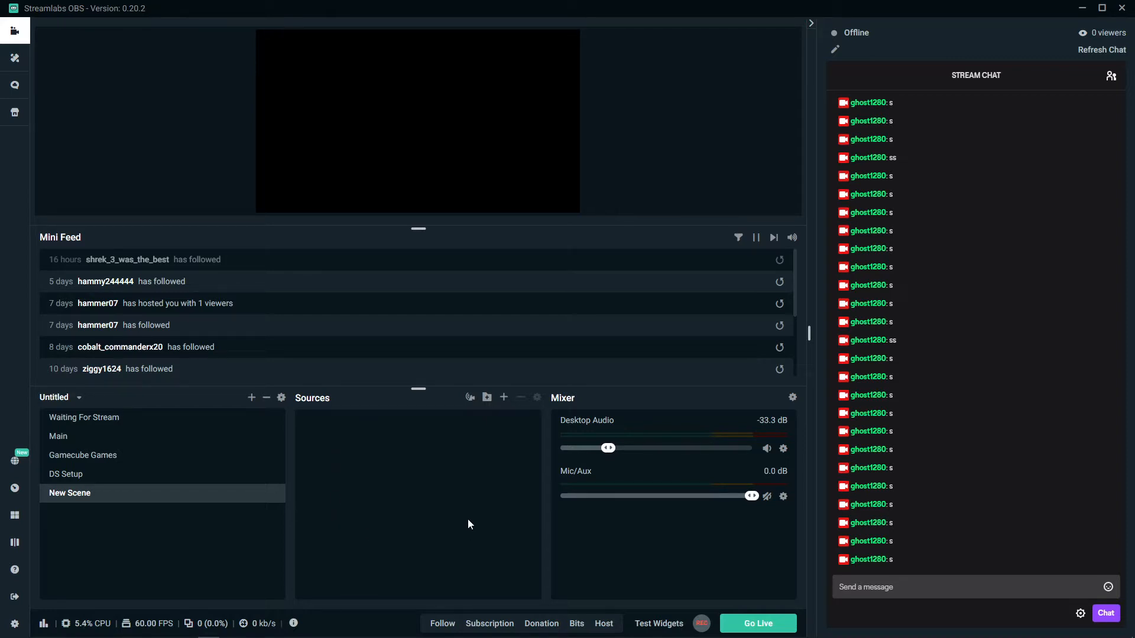
left_click(503, 397)
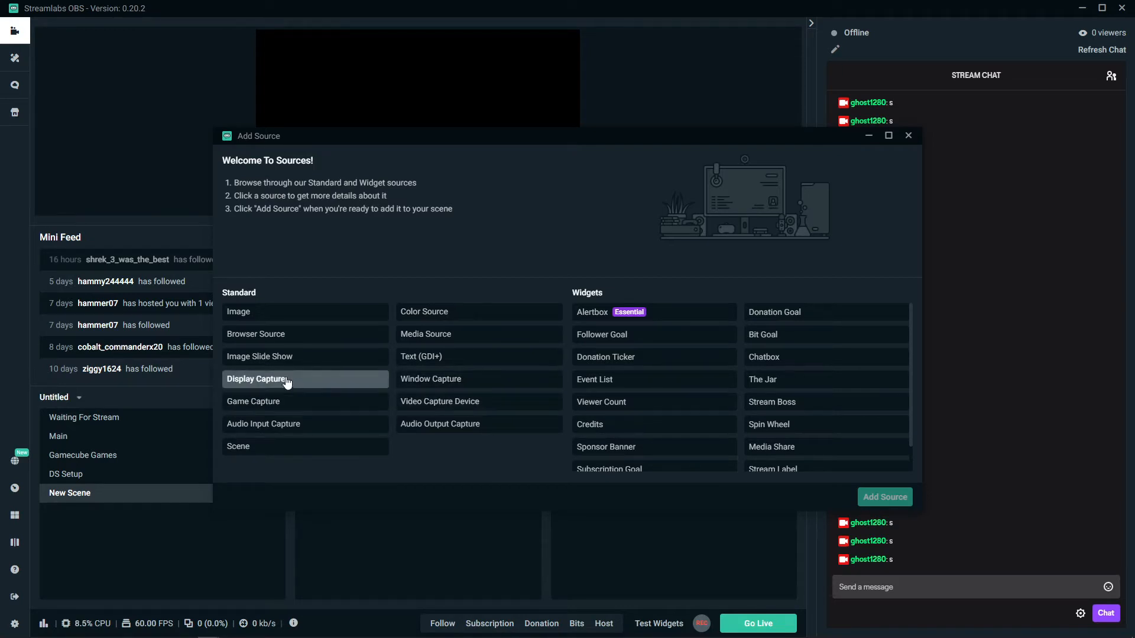
left_click(312, 385)
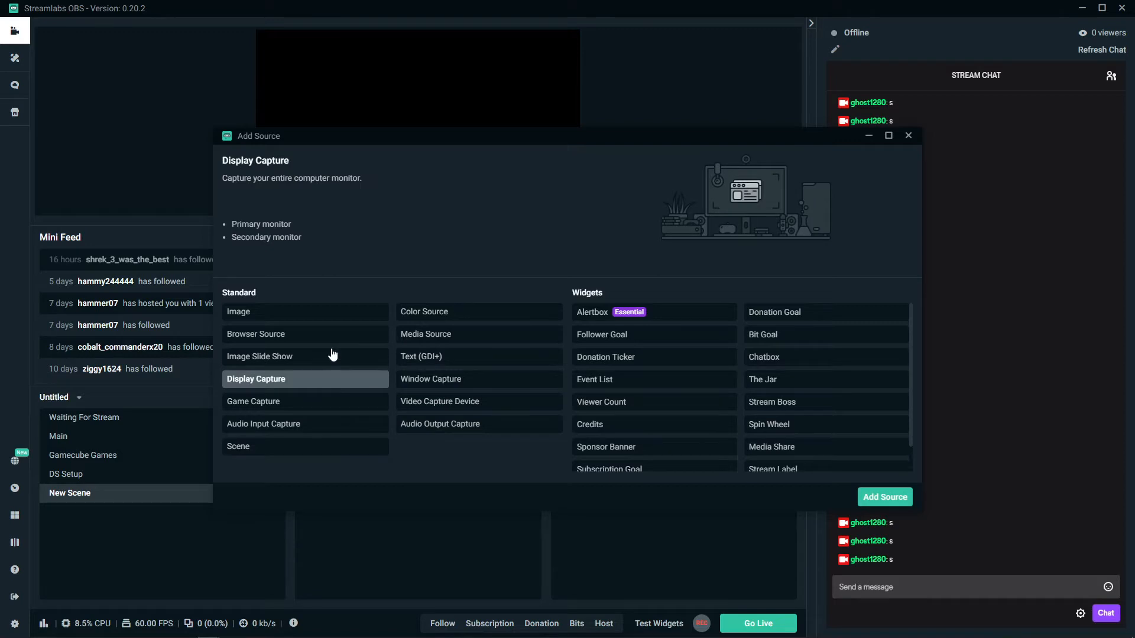
left_click(883, 495)
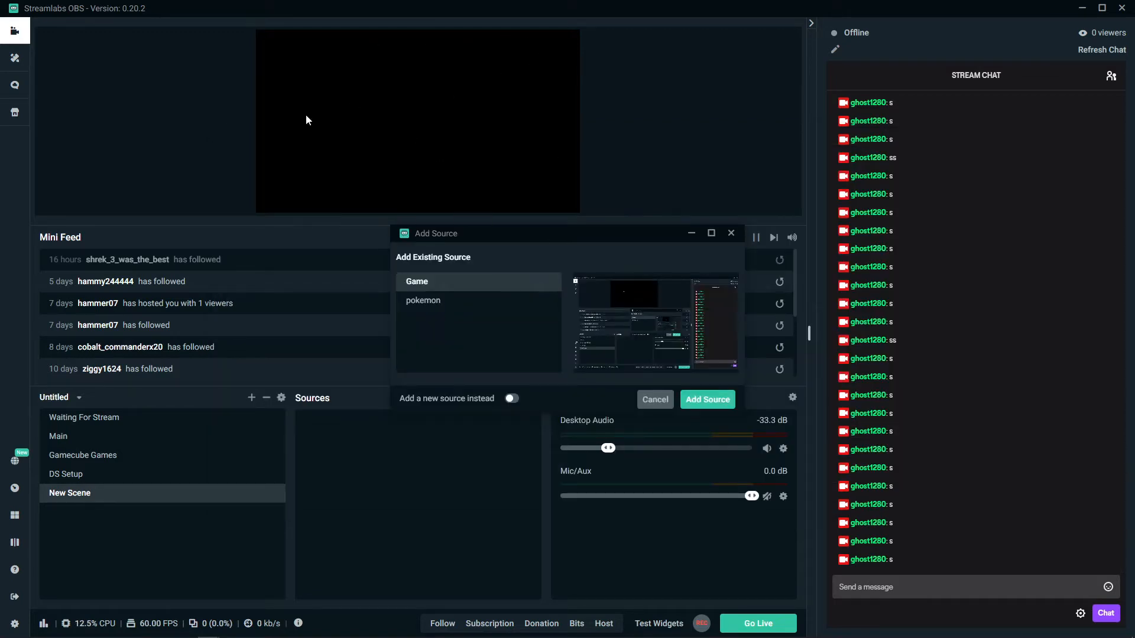
left_click(511, 398)
left_click(732, 401)
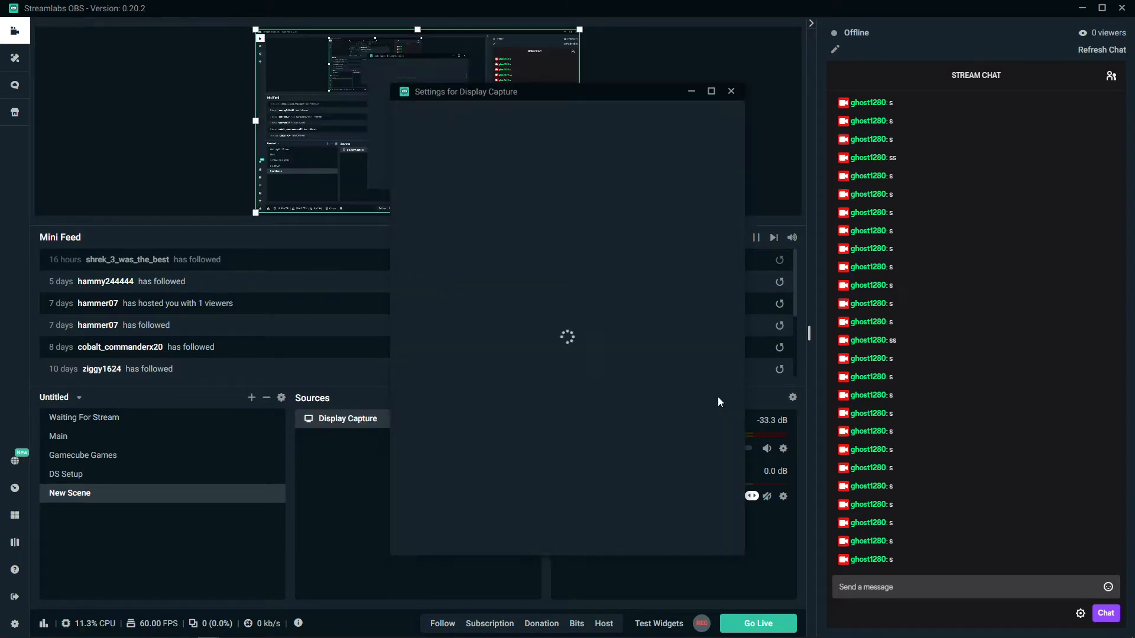
Set the display capture source to Display 1: 1920x1080 @ 0,0.
left_click(637, 245)
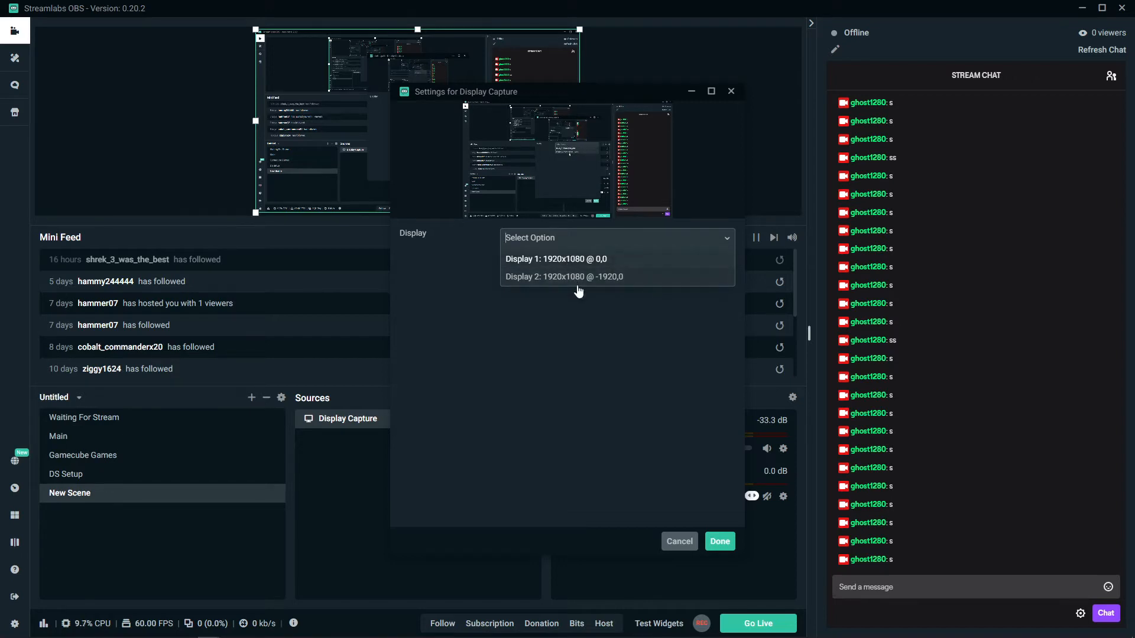
left_click(578, 258)
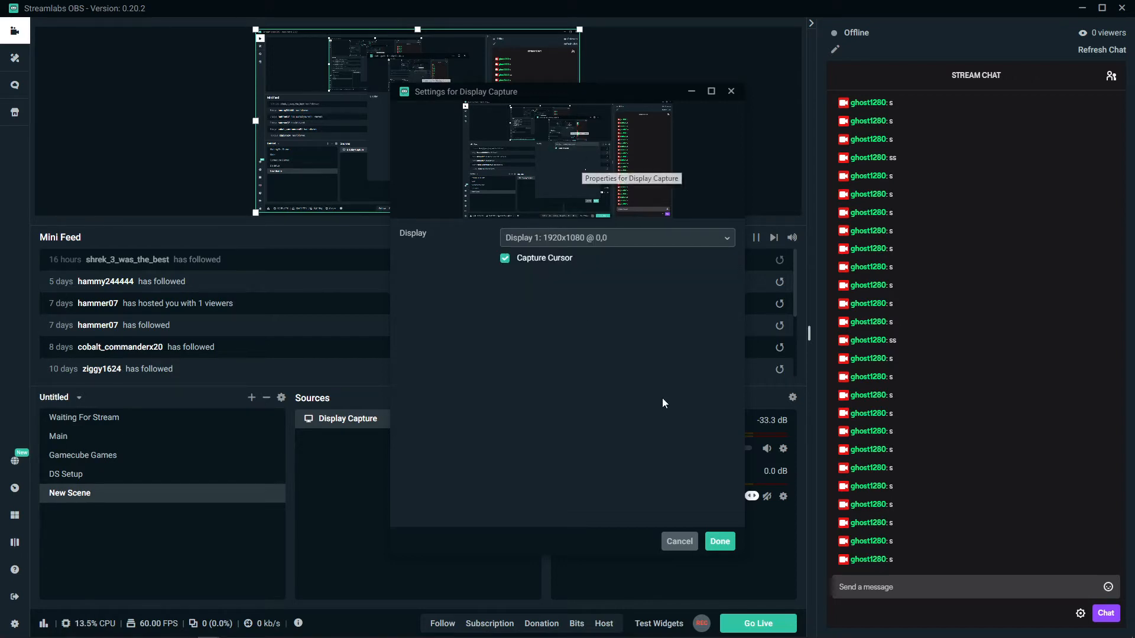
left_click(725, 544)
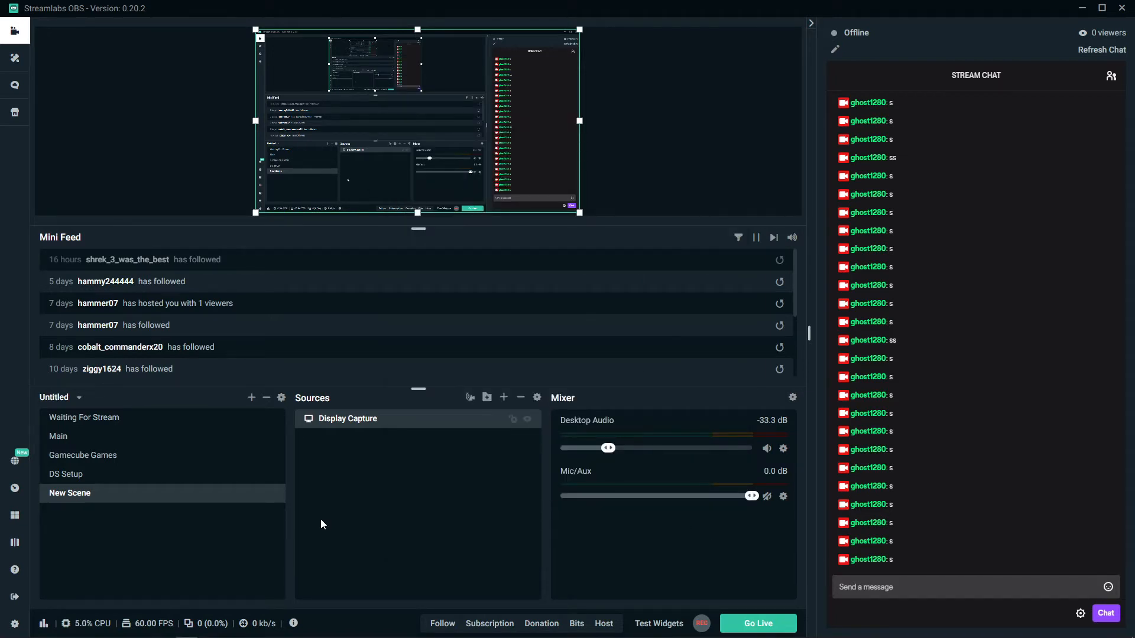
Add the existing Alertbox source Following to New Scene and look at its settings without changing them.
left_click(504, 397)
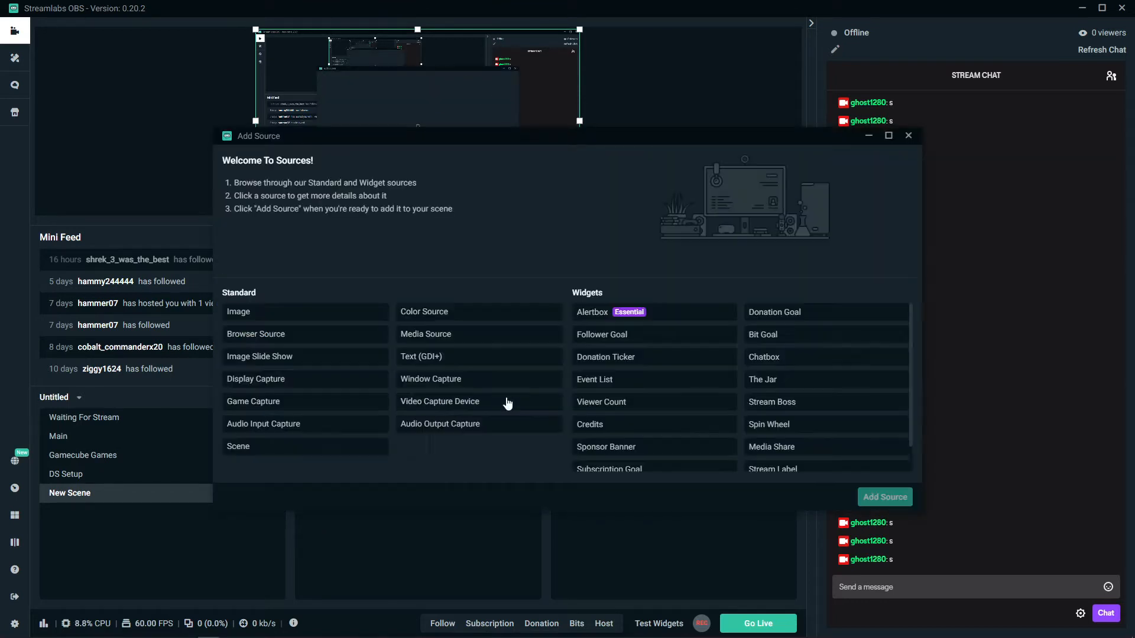
left_click(609, 320)
left_click(880, 497)
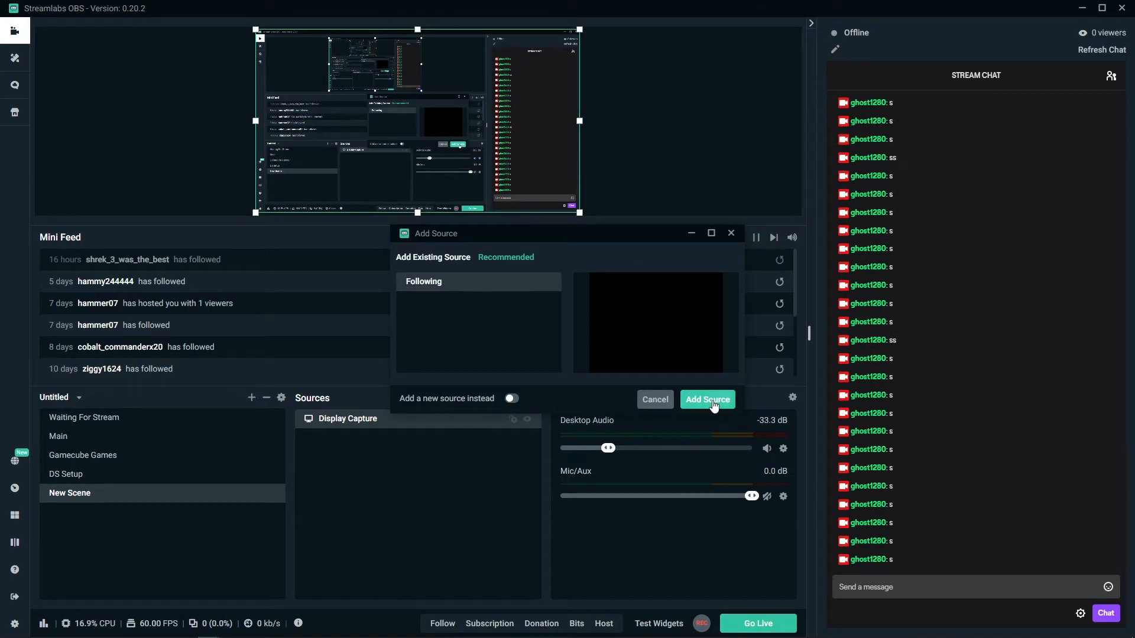
left_click(512, 399)
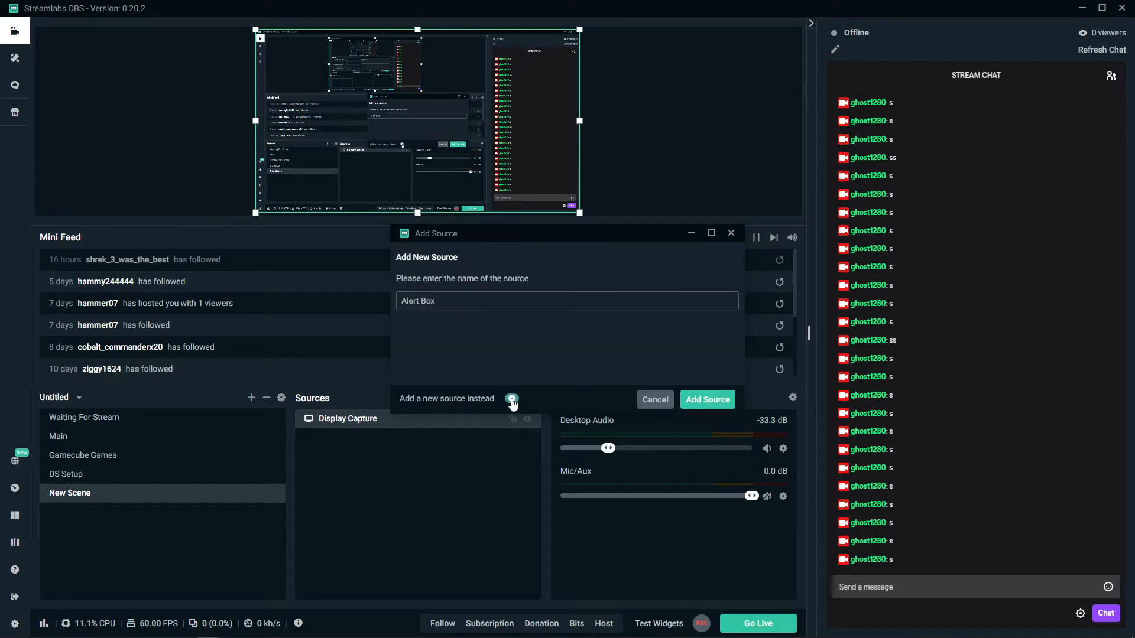
left_click(512, 399)
left_click(707, 399)
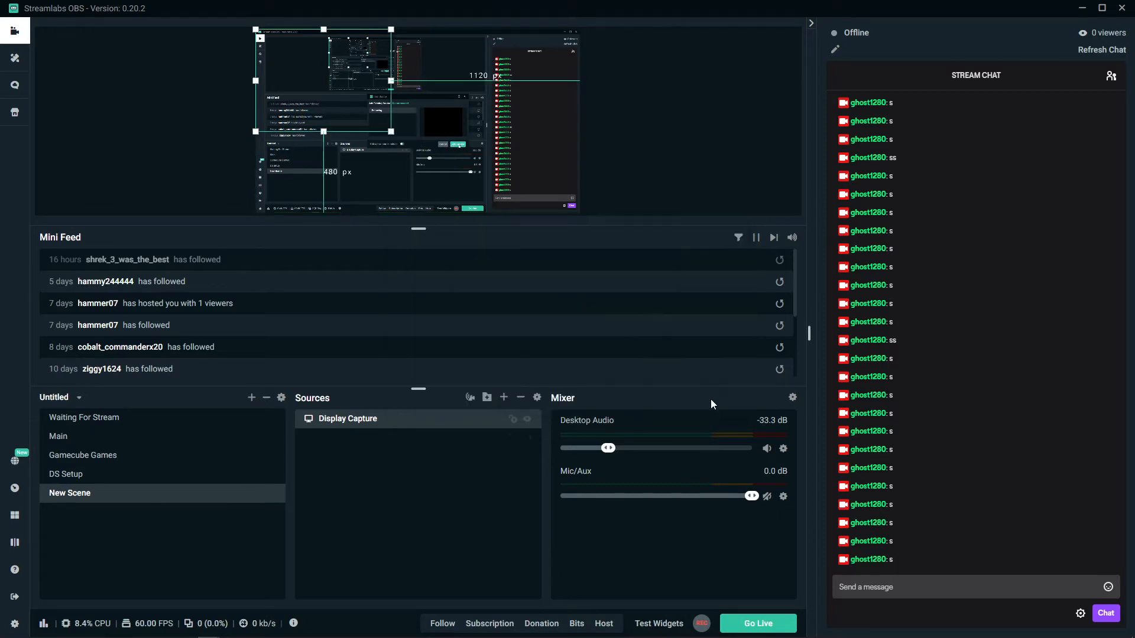
double_click(406, 421)
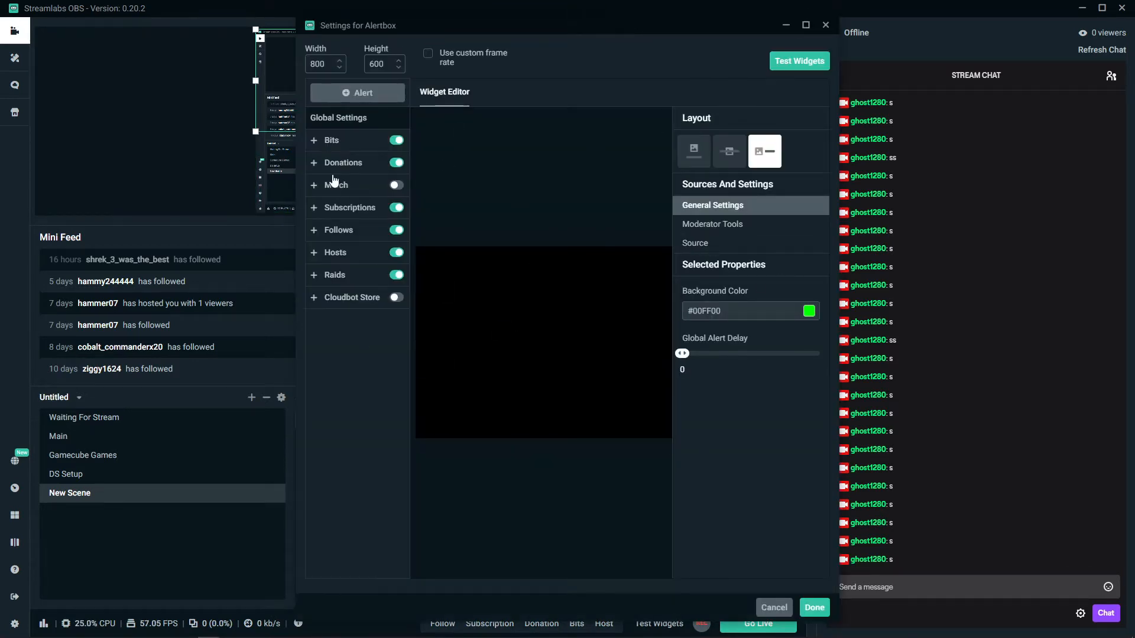
left_click(825, 26)
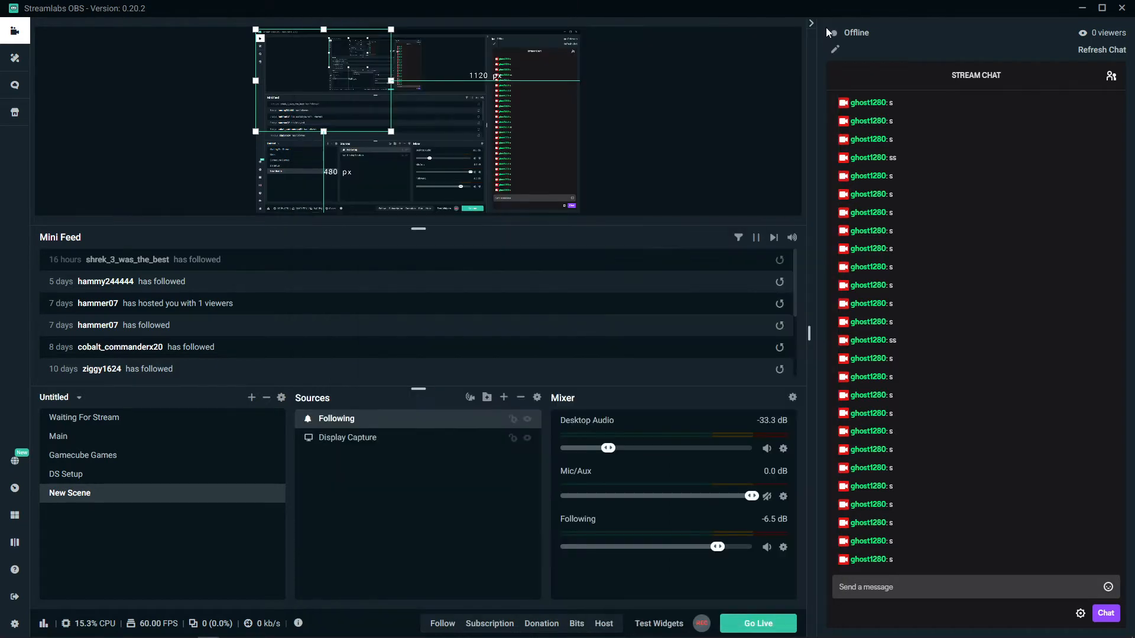
Place the Following alert box in the canvas's upper-right corner, sized to leave about 903 px on its left and 317 px below.
left_click_drag(270, 127, 477, 97)
left_click_drag(446, 134, 530, 55)
left_click(530, 88)
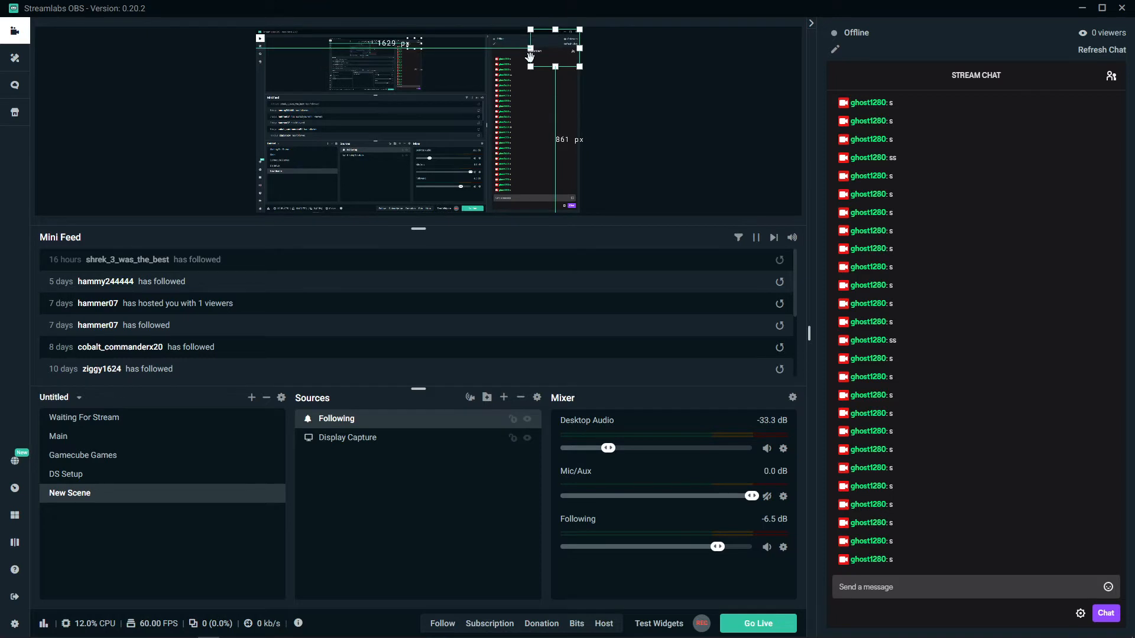
left_click_drag(531, 67, 408, 158)
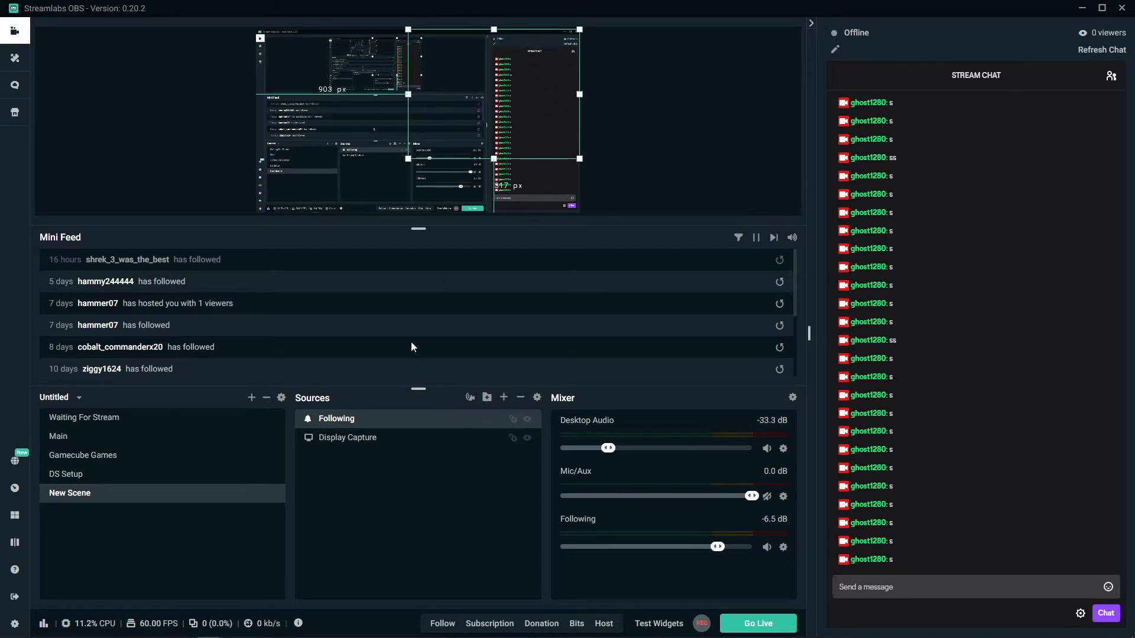
Test the follow, subscription, donation, bits and host alerts, and move the alert box to the canvas's lower-right corner.
left_click(437, 625)
left_click(481, 624)
left_click(539, 625)
left_click(577, 625)
left_click(603, 624)
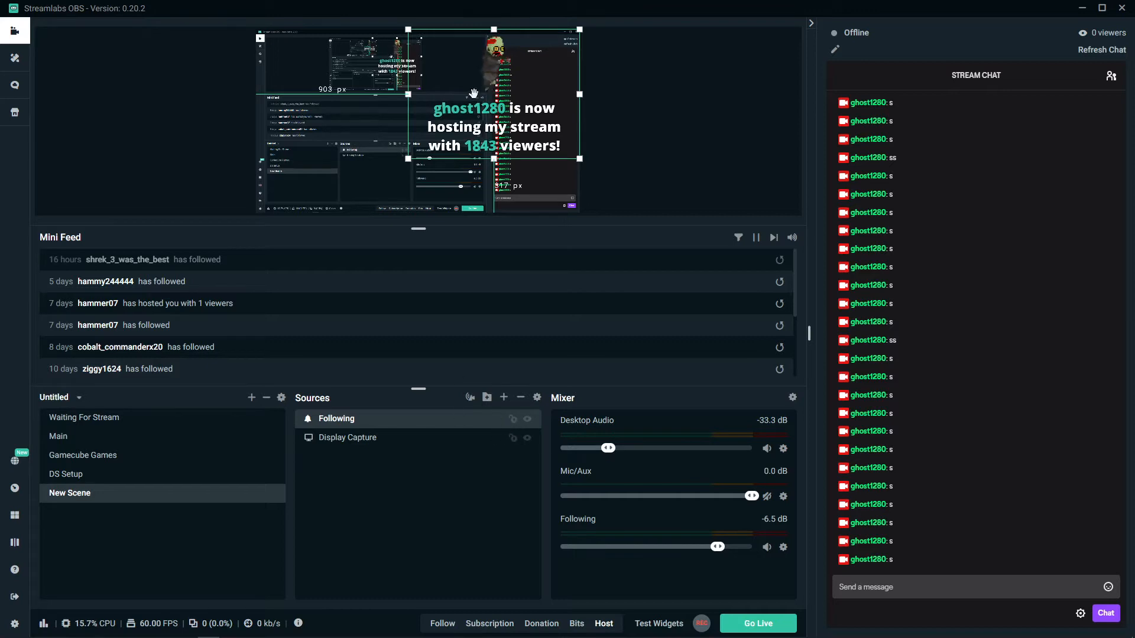
left_click_drag(473, 93, 474, 146)
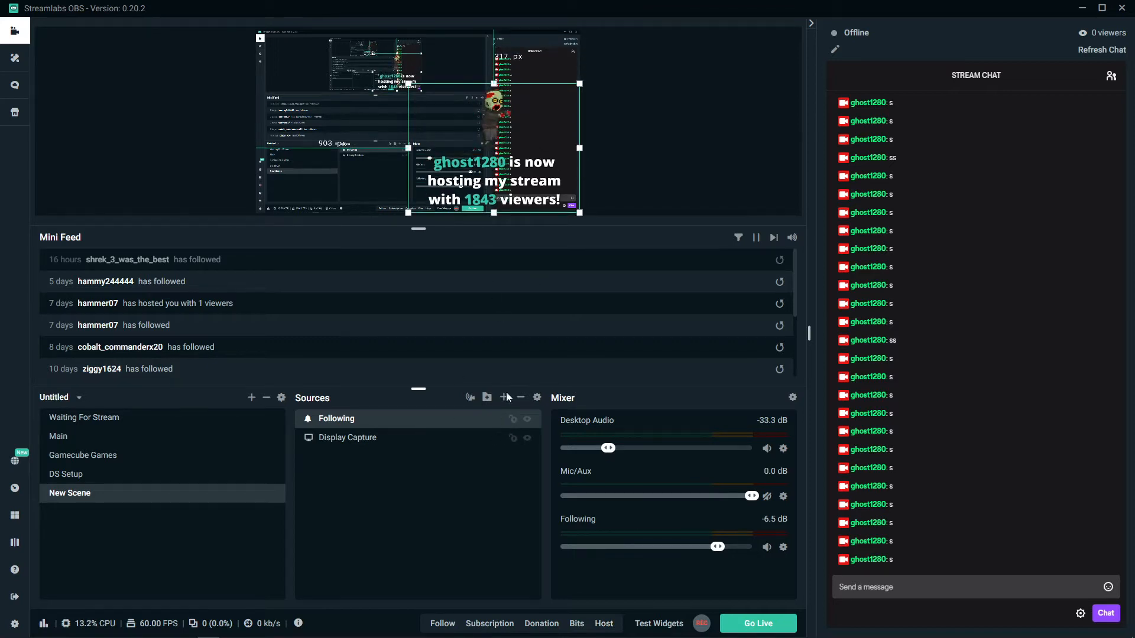
Add the existing Chatbox source Chat that fits to New Scene.
left_click(504, 397)
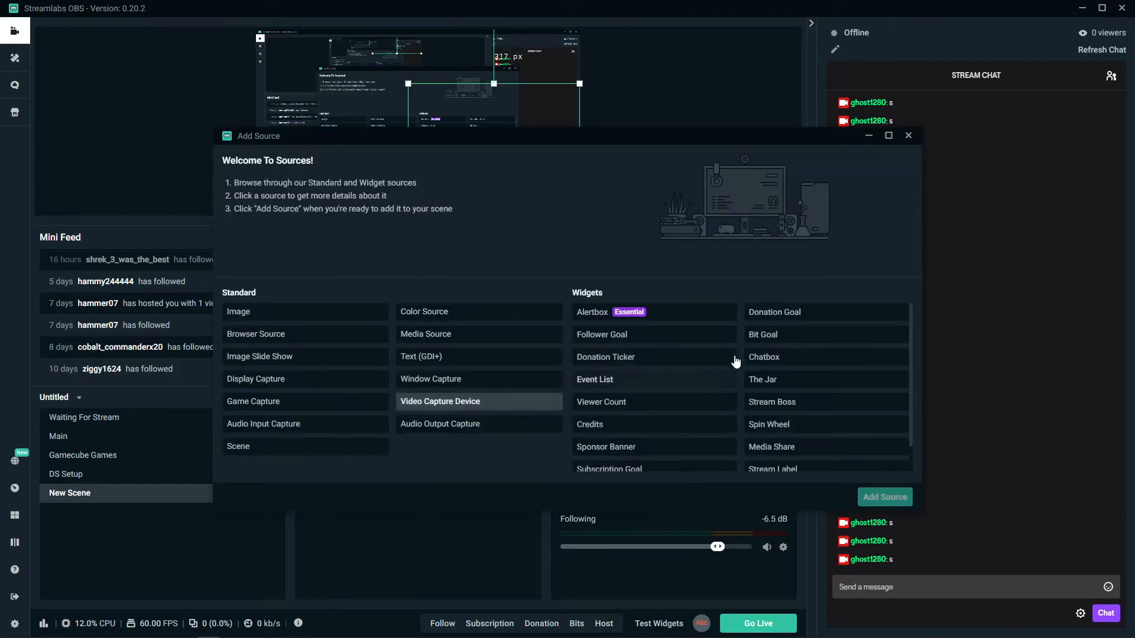
left_click(780, 357)
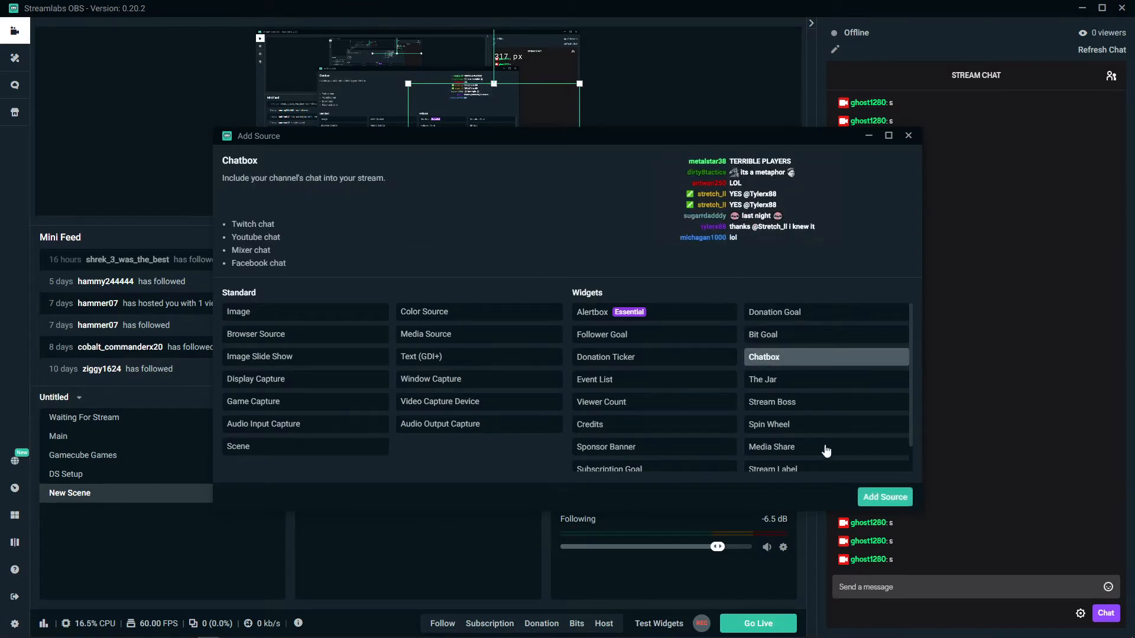
left_click(885, 497)
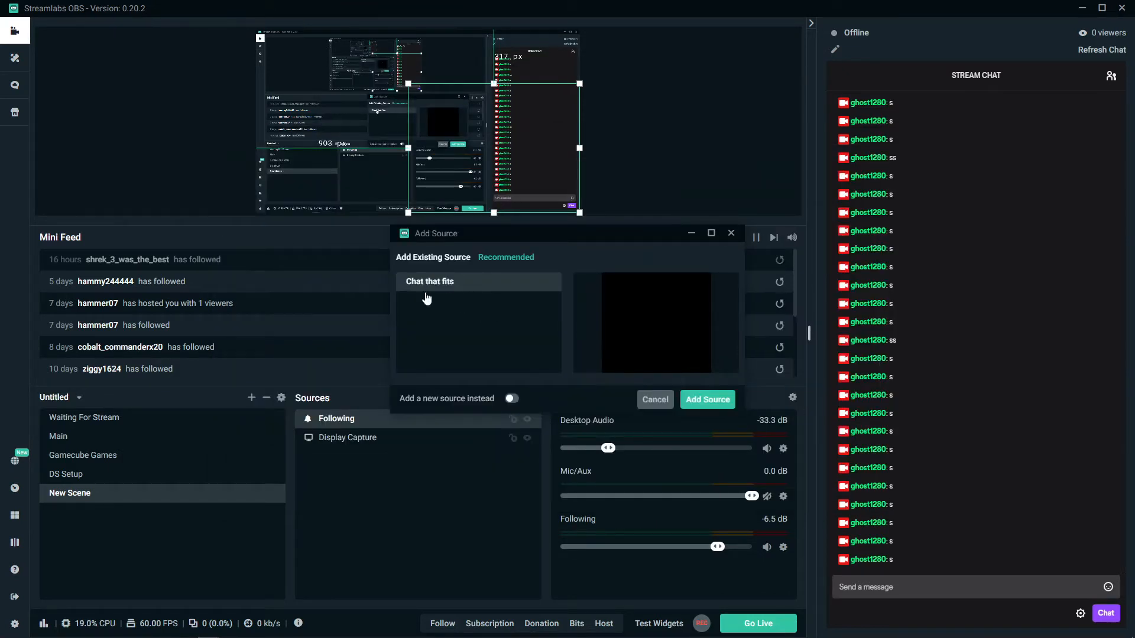
left_click(512, 400)
left_click(512, 400)
left_click(707, 403)
Move the chat box to the canvas's lower-left corner and review its widget settings.
left_click_drag(325, 65, 325, 148)
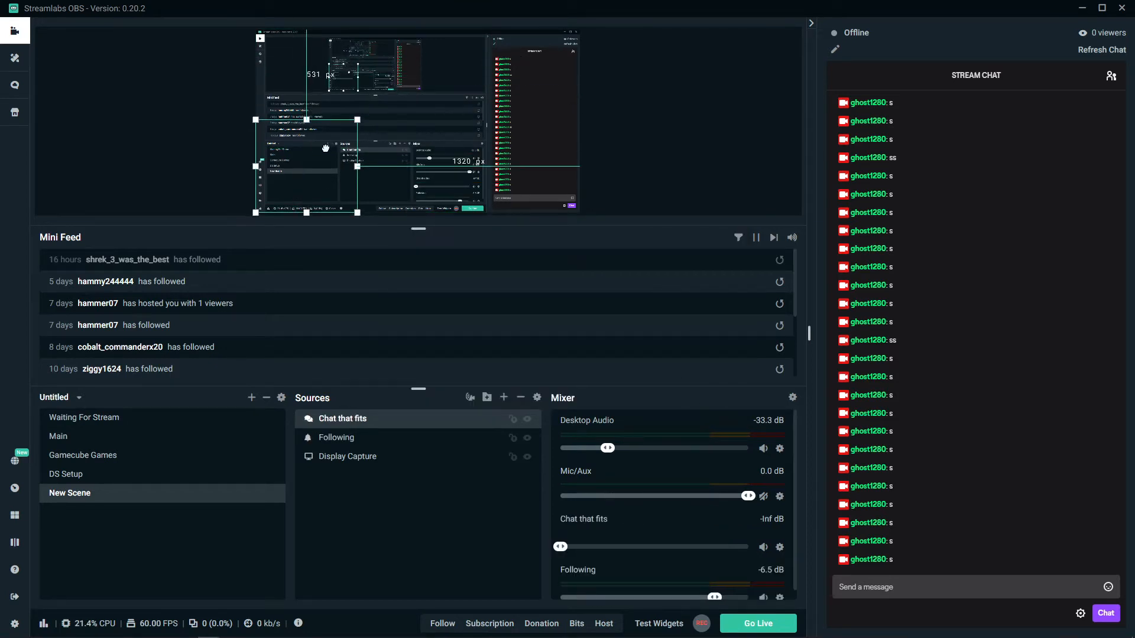
double_click(413, 418)
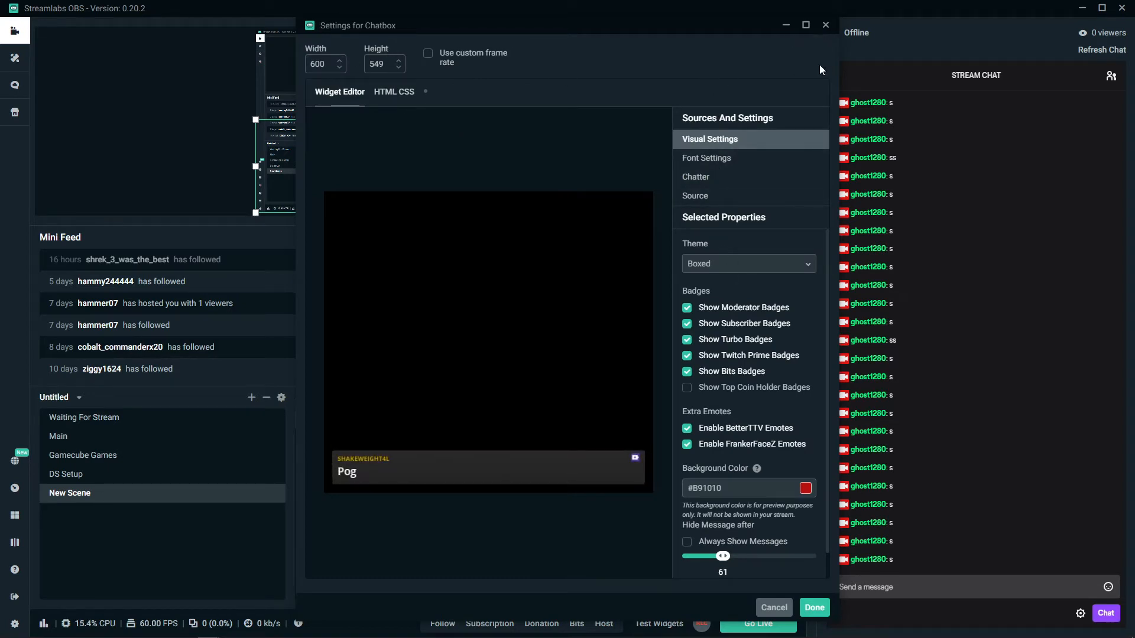
left_click(811, 608)
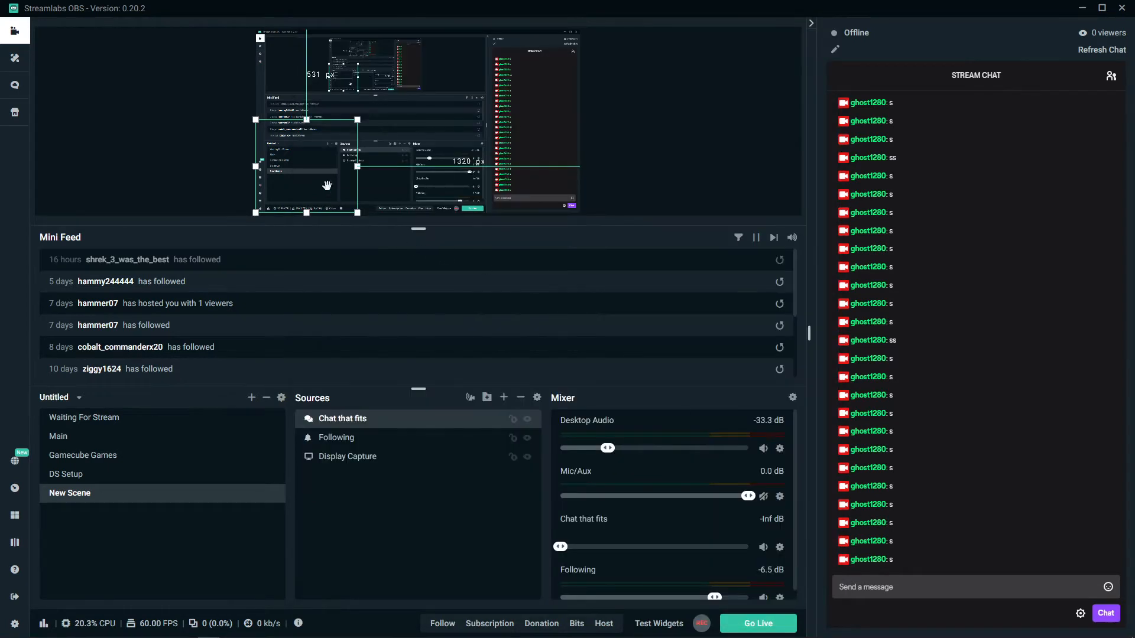
Enlarge the chat box to leave about 1159 px on its right and 384 px above, and test it with "s" chat messages.
left_click_drag(357, 120, 383, 95)
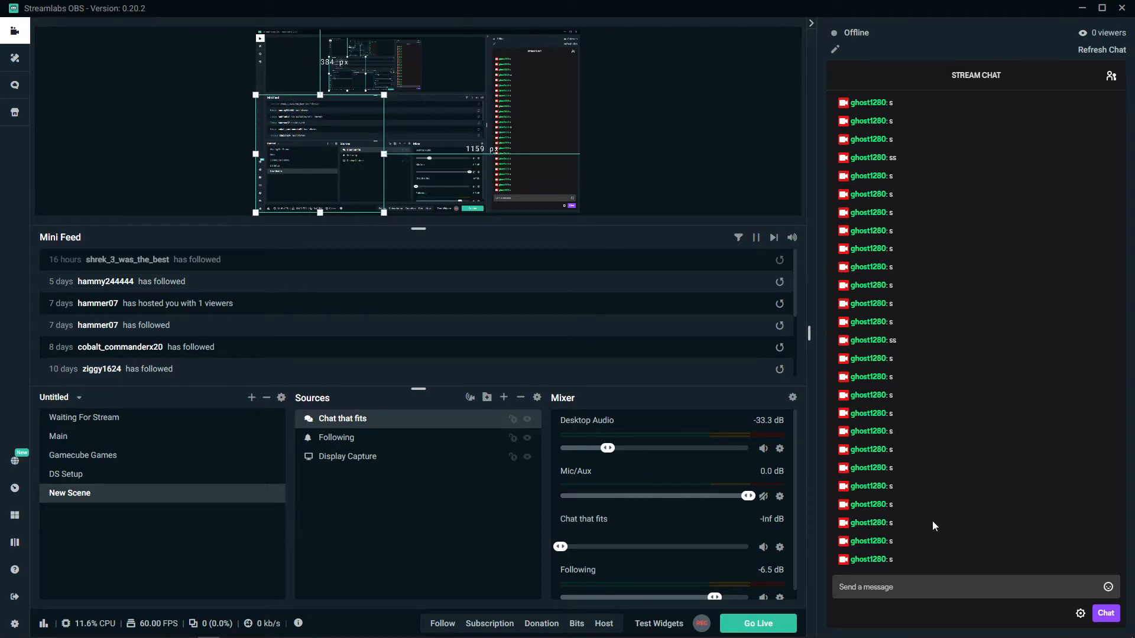
left_click(943, 588)
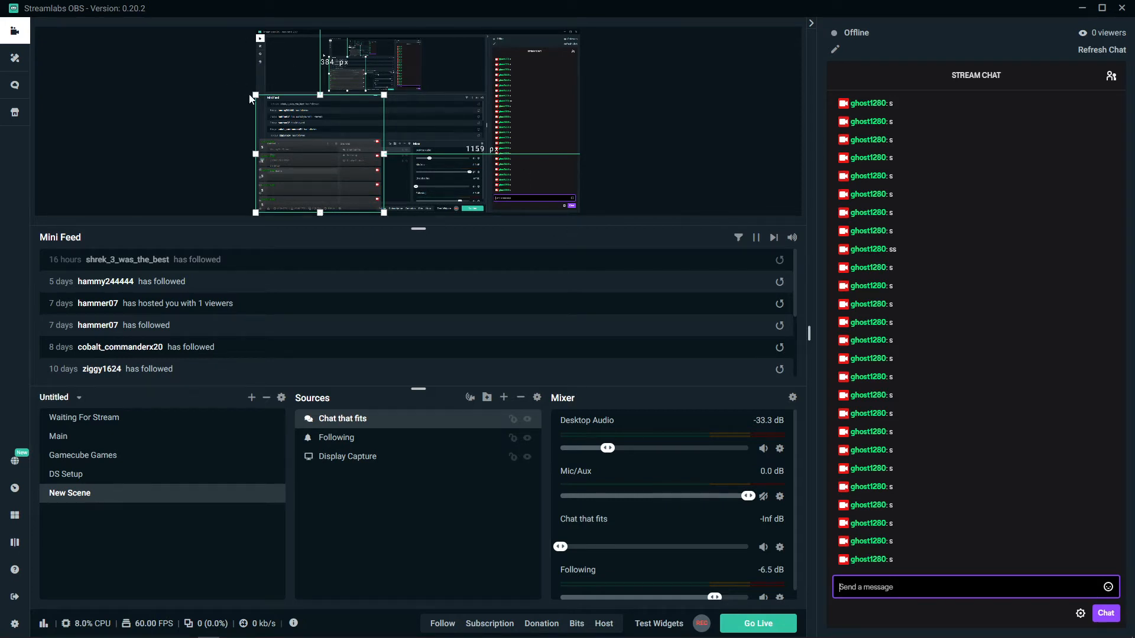
left_click(240, 177)
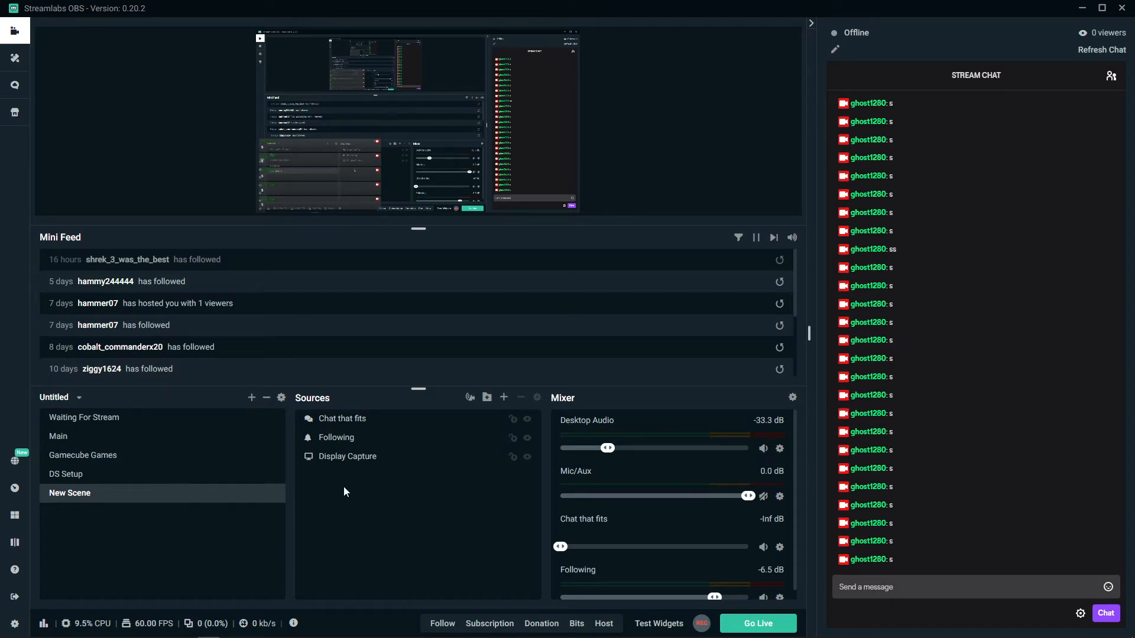
View the DS Setup scene as a layout example and return to New Scene.
left_click(112, 477)
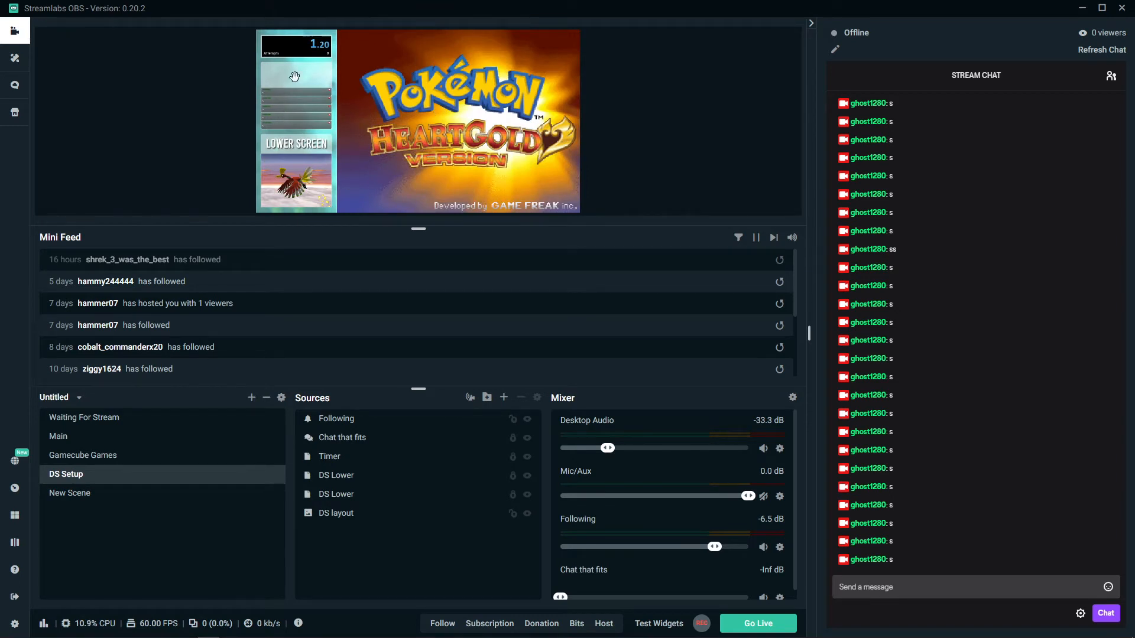
left_click(145, 496)
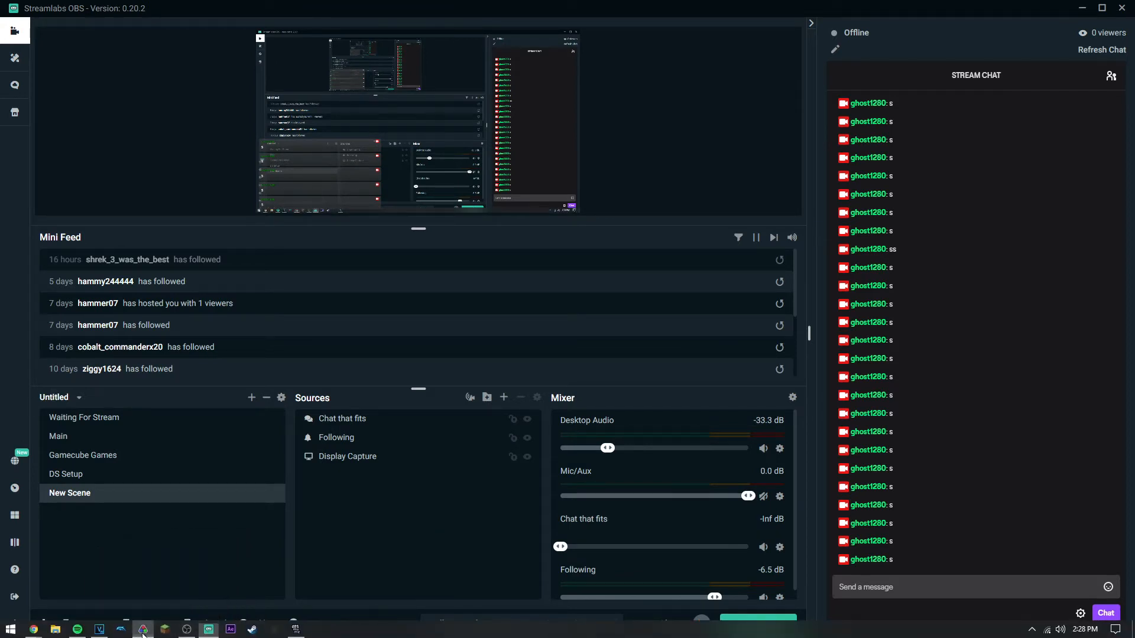
Add a new Window Capture source to New Scene, keeping the default name Window Capture.
left_click_drag(0, 308, 0, 56)
left_click(503, 397)
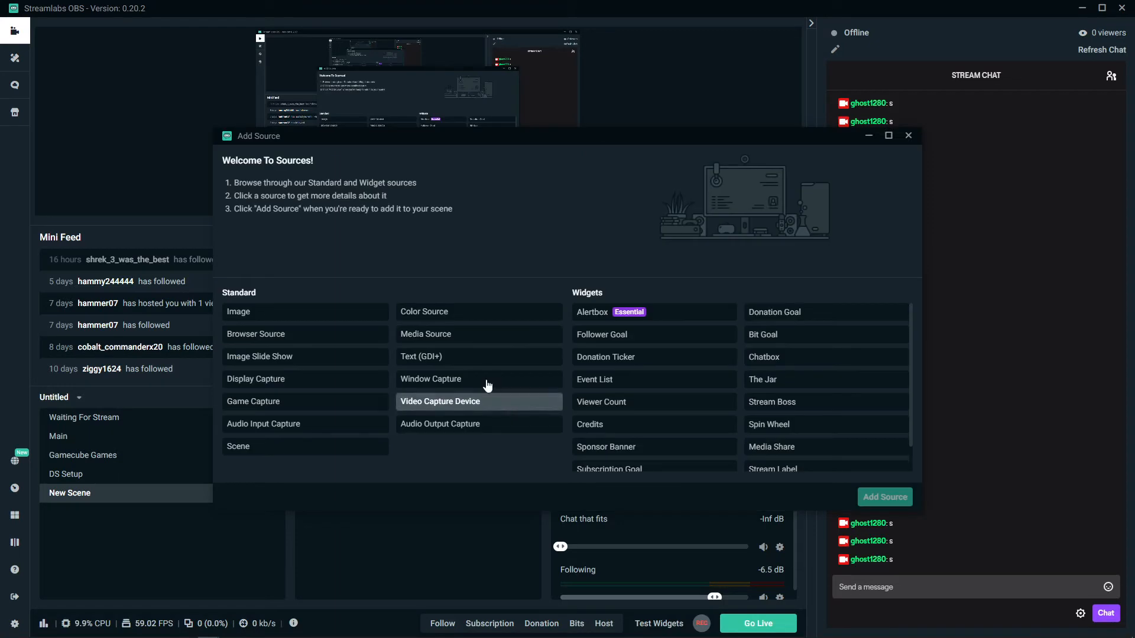
left_click(454, 379)
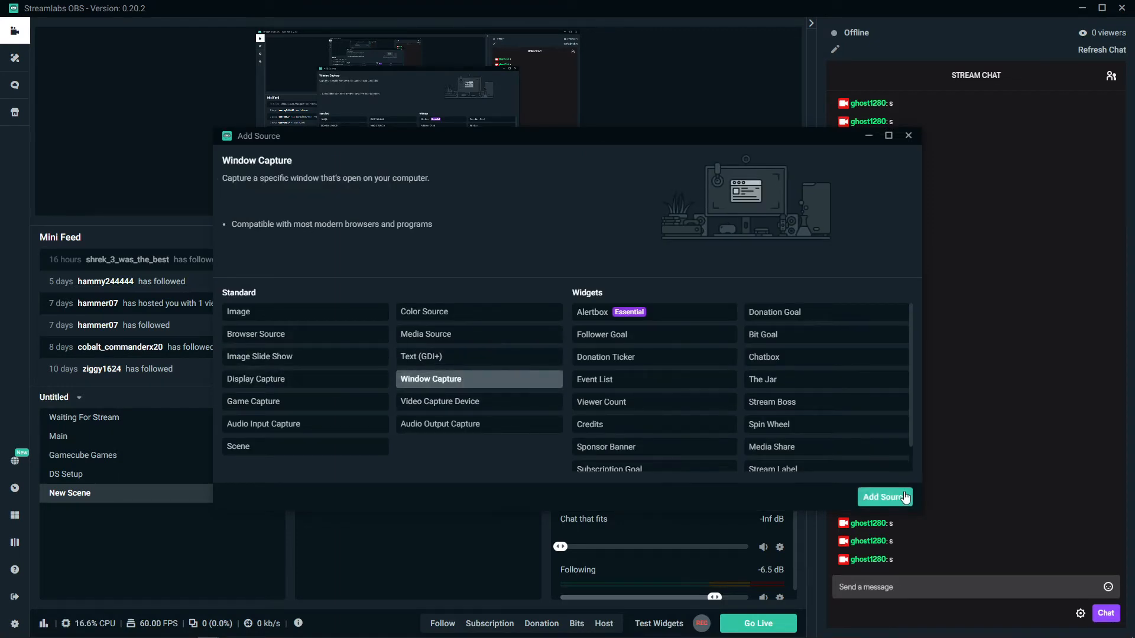
left_click(885, 497)
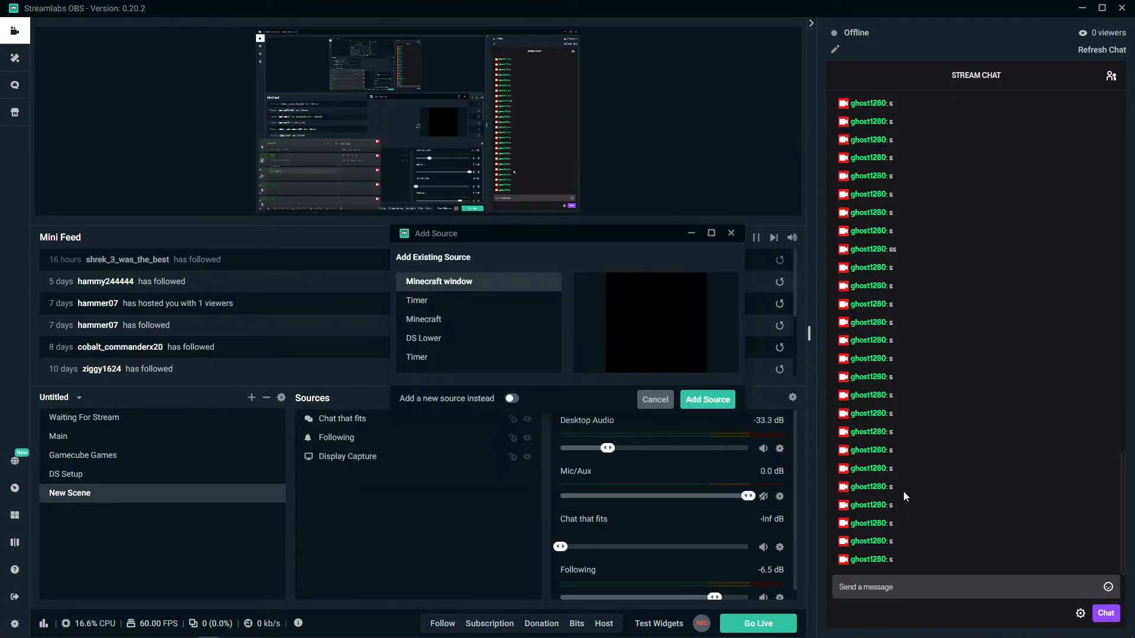
left_click(514, 399)
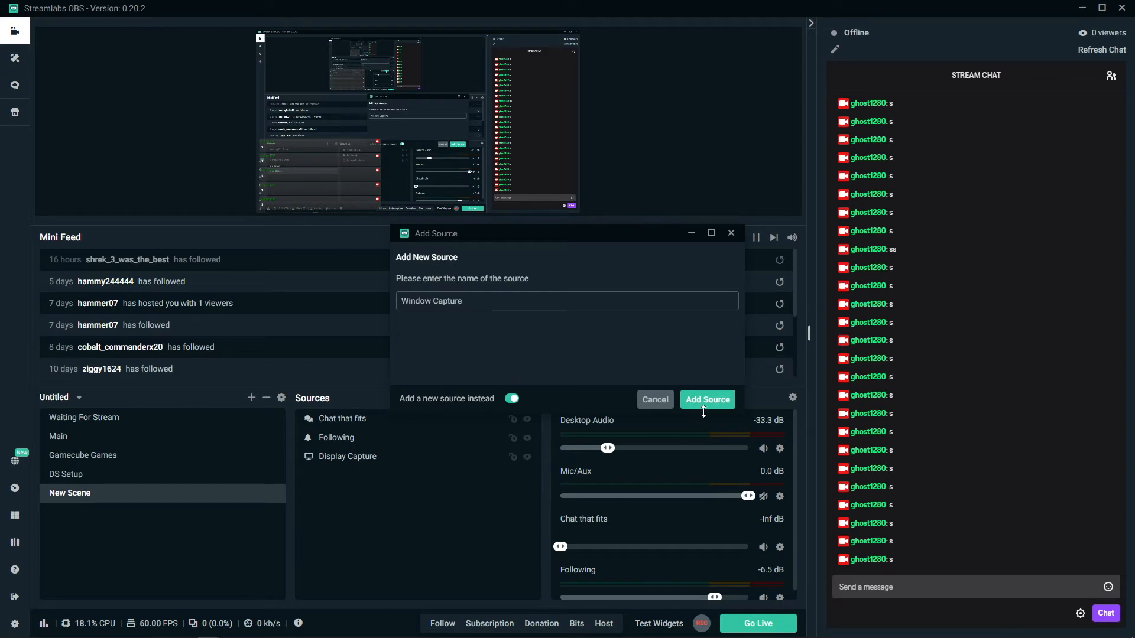
left_click(706, 400)
Set the Window Capture source to [LiveSplit.exe]: LiveSplit and turn off cursor capture.
left_click(560, 239)
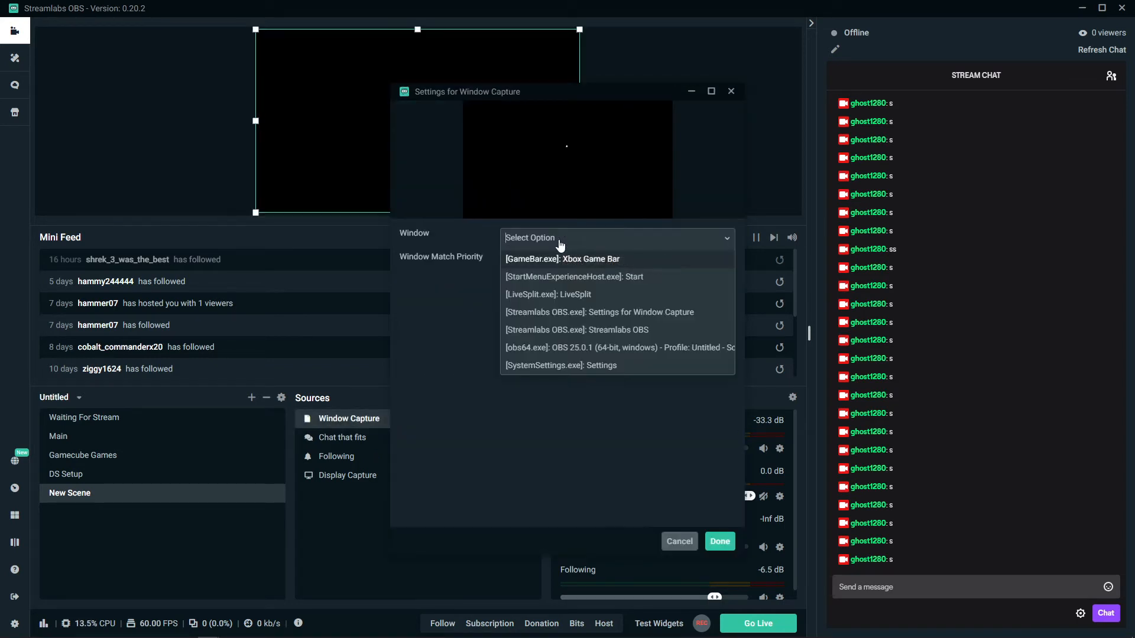
left_click(580, 295)
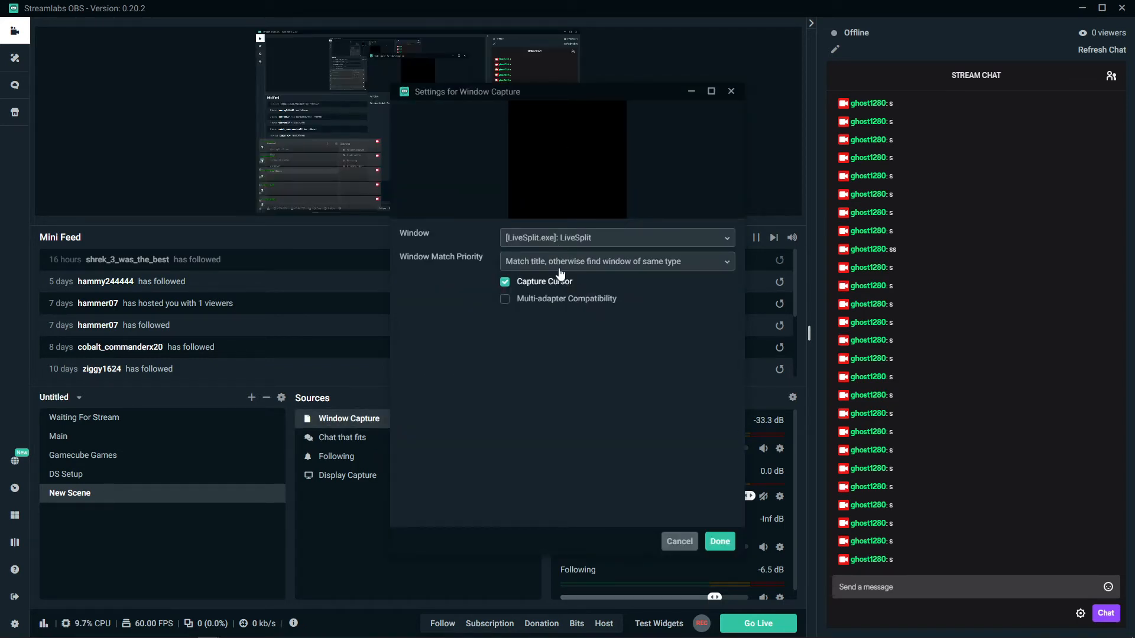
left_click(505, 282)
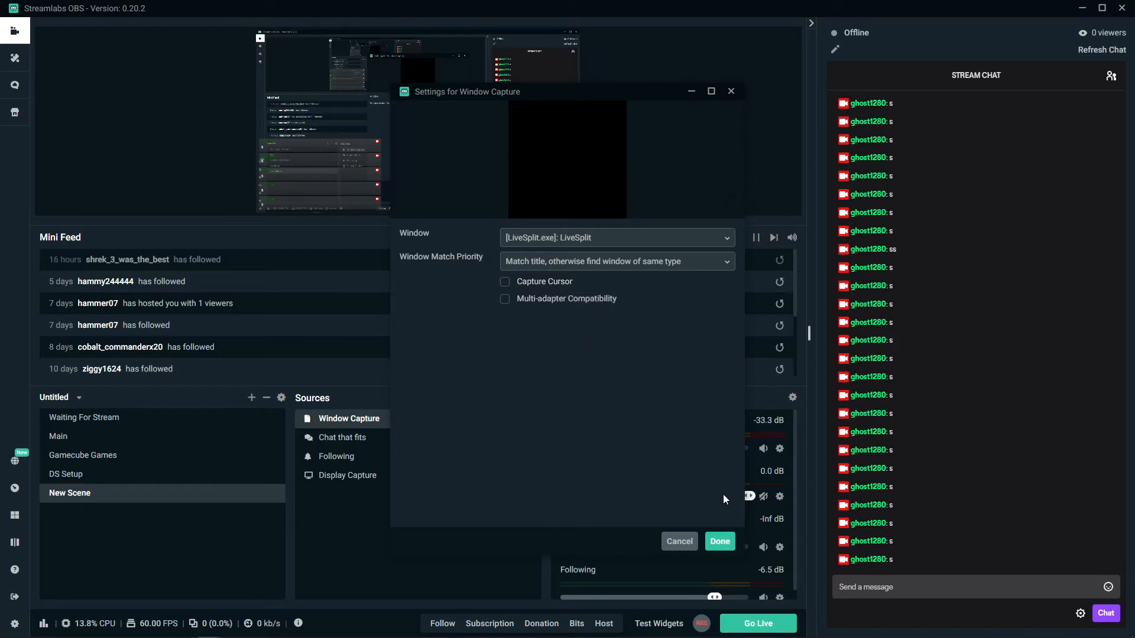
left_click(719, 540)
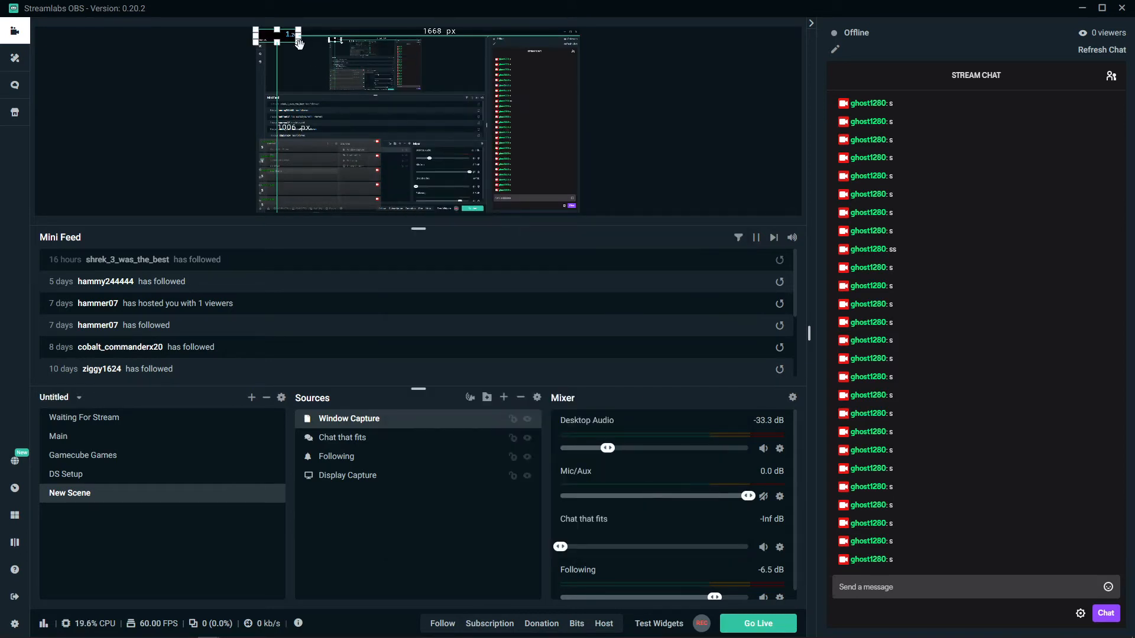
Enlarge the LiveSplit capture to leave about 377 px on its right and 627 px below, and reset the timer.
left_click_drag(300, 45, 355, 107)
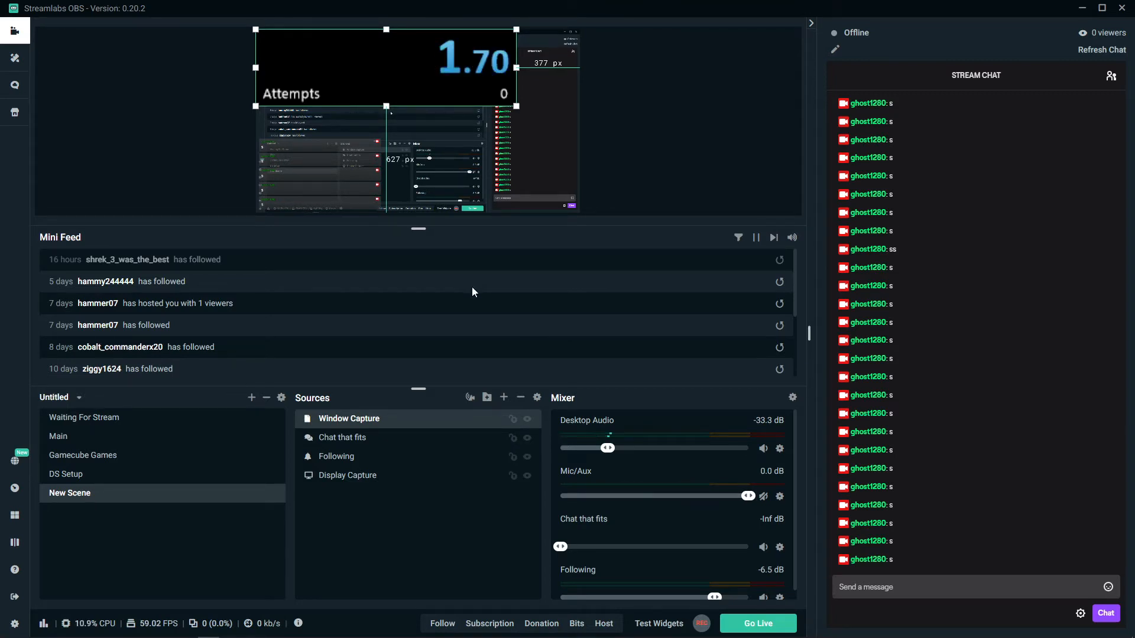
key("KP_3")
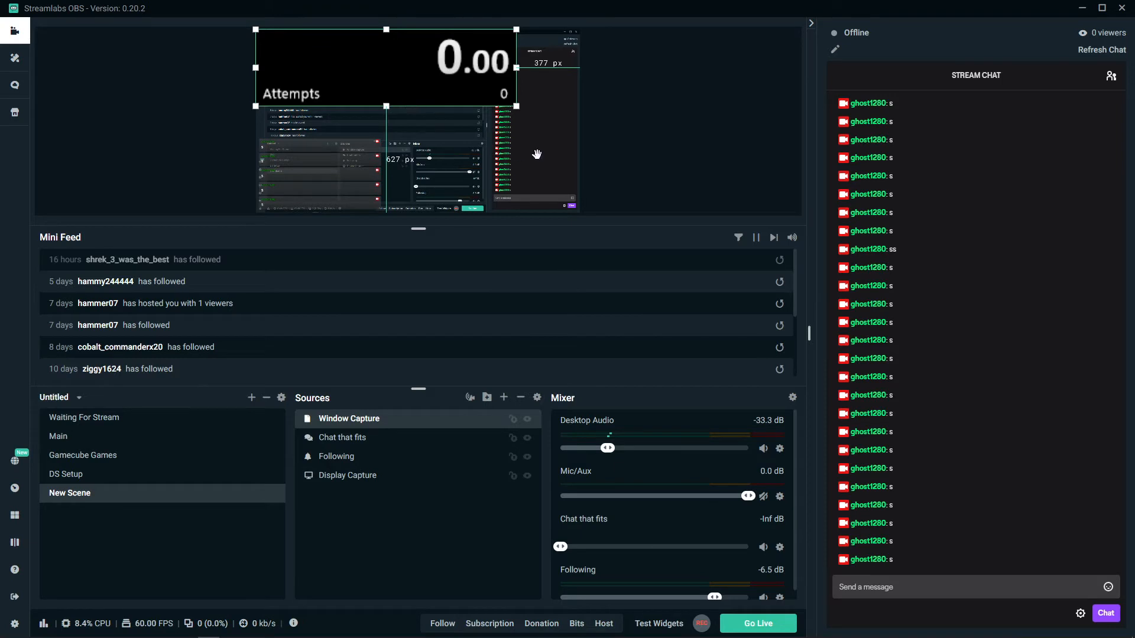
View the DS Setup scene as an example of arranging the timer, lower screen and main game capture.
left_click(298, 184)
left_click(398, 94)
left_click(544, 131)
left_click(549, 63)
left_click(541, 156)
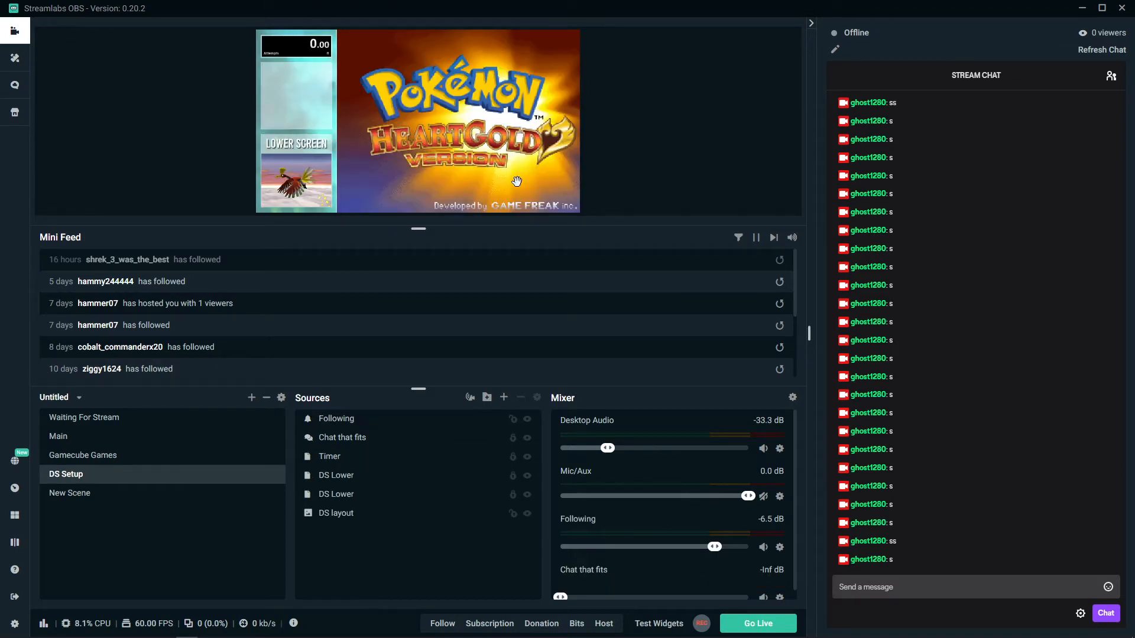
left_click(842, 578)
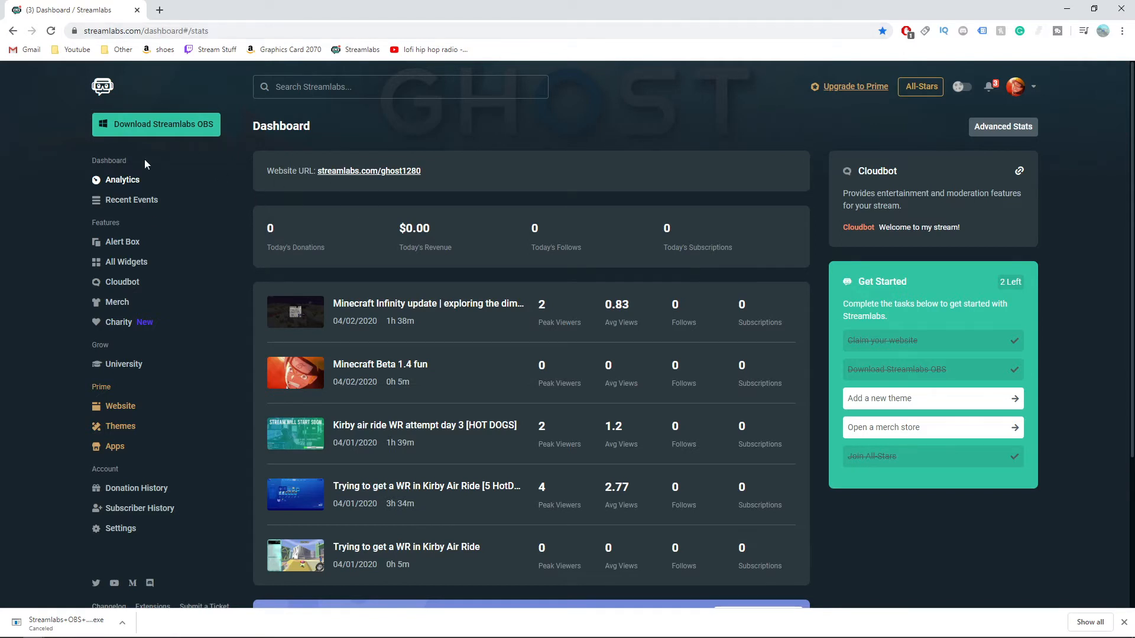
Examine the General Settings and Follows options of the Alert Box on the Streamlabs website dashboard.
left_click(124, 242)
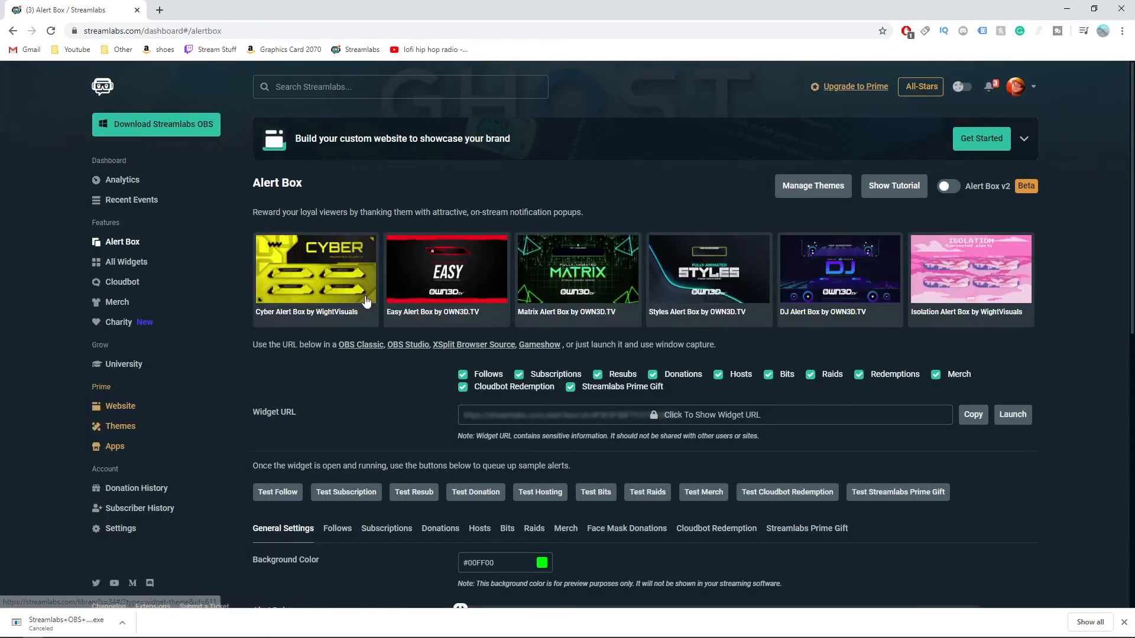
scroll(366, 302, "down", 5)
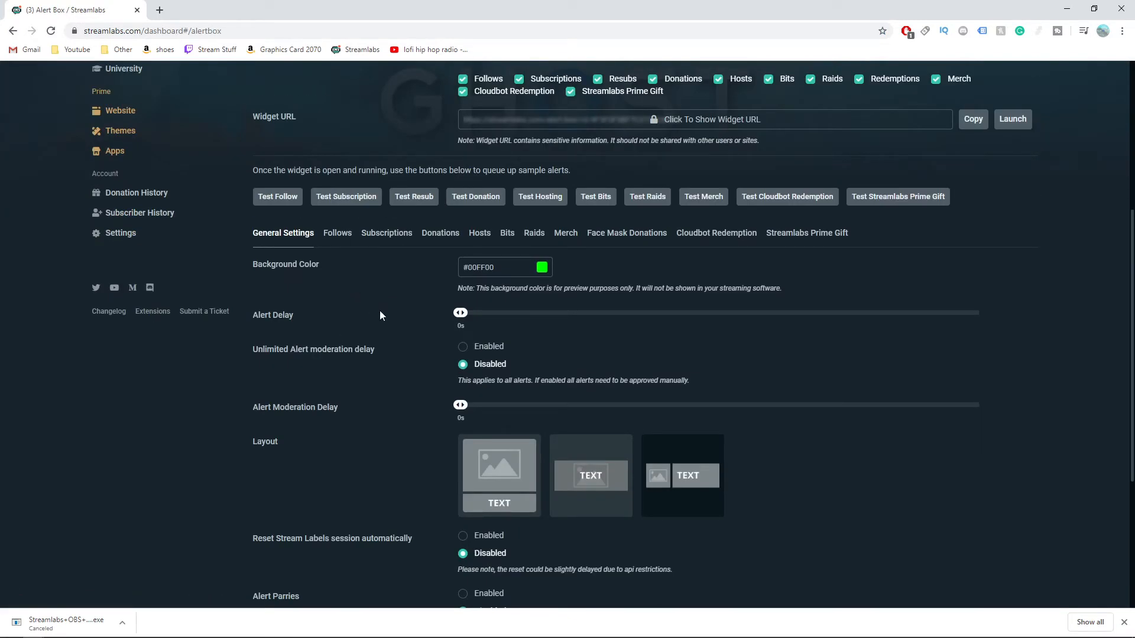
scroll(360, 292, "down", 1)
scroll(416, 324, "down", 3)
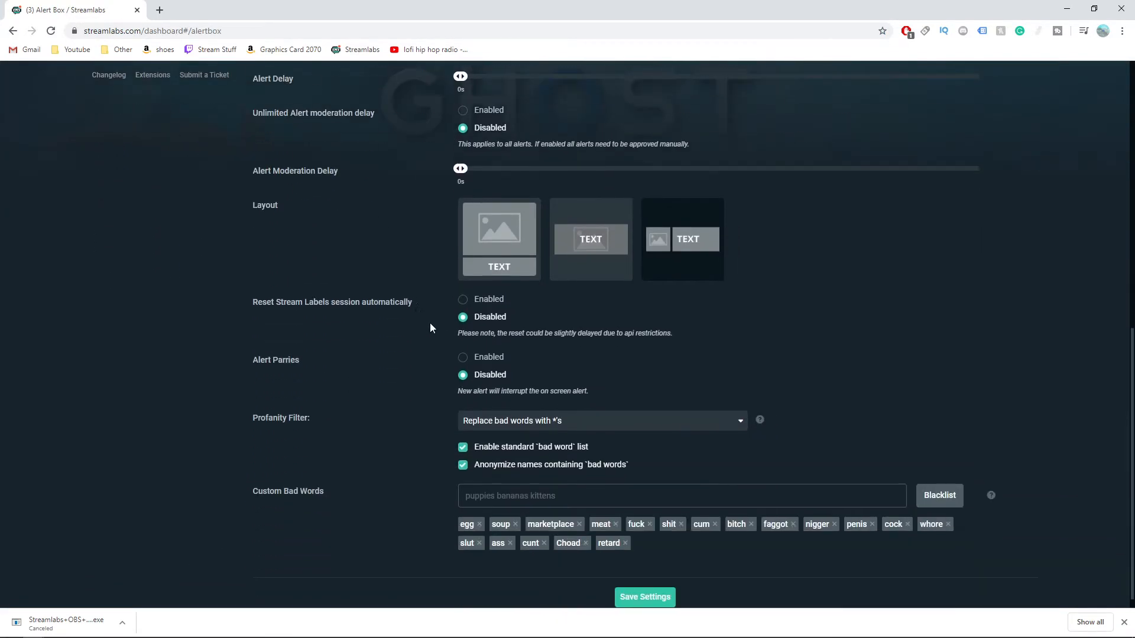
scroll(472, 289, "up", 2)
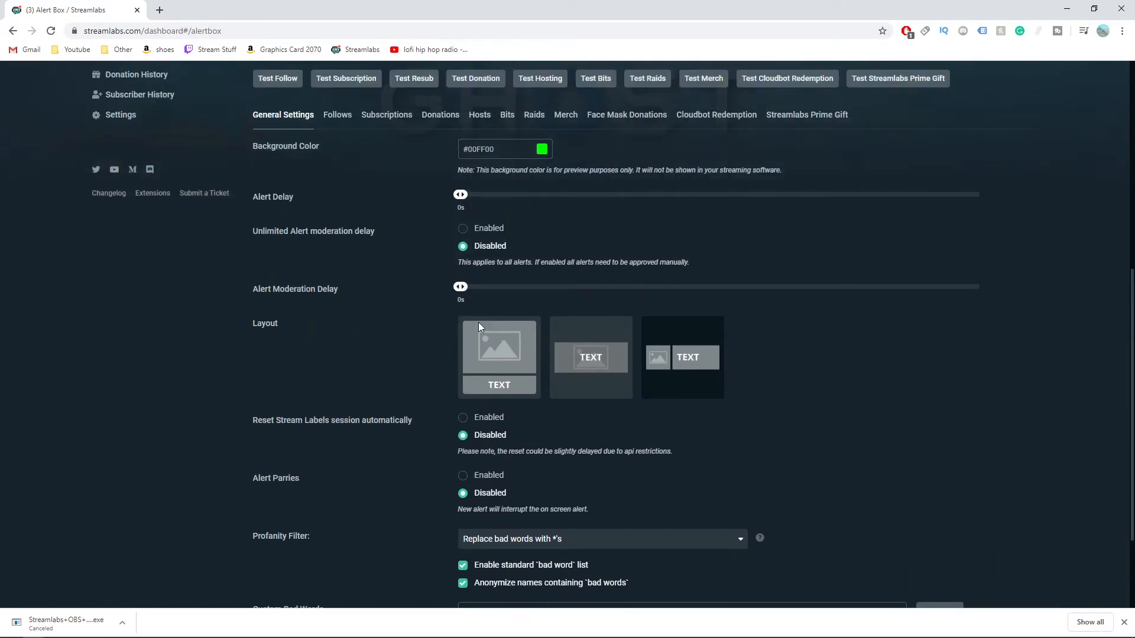
scroll(367, 323, "up", 1)
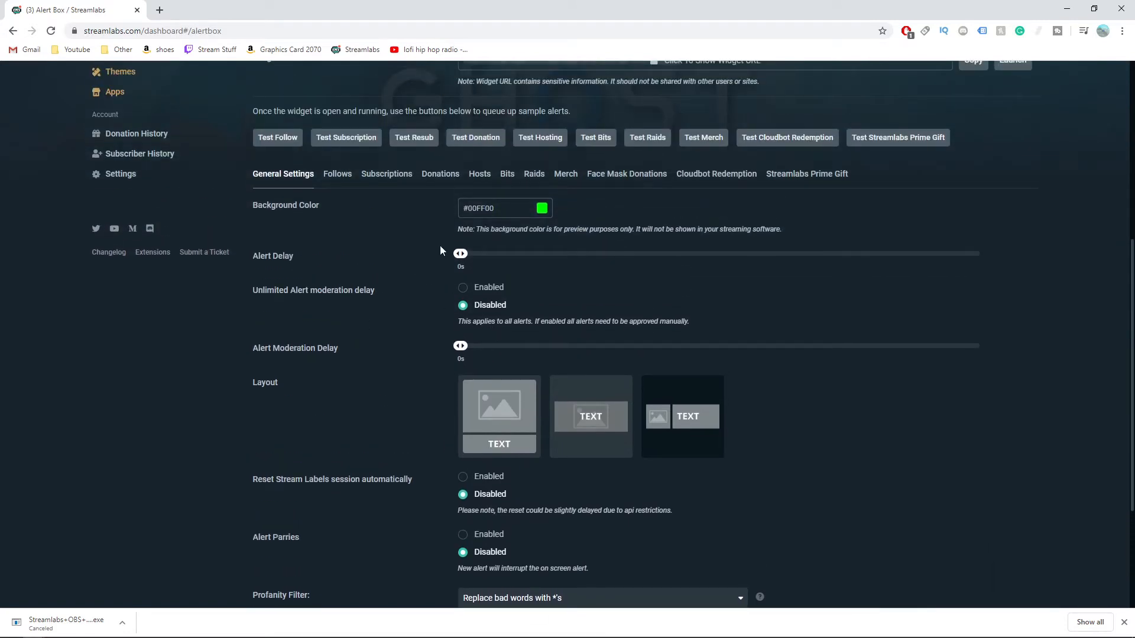
left_click(336, 175)
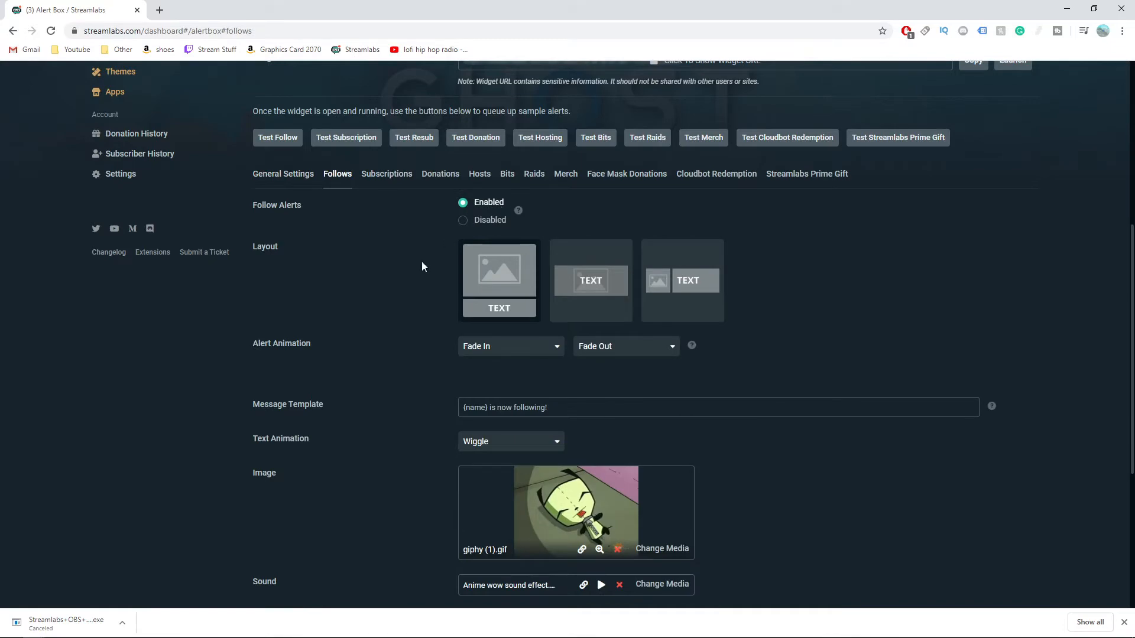
scroll(401, 250, "down", 3)
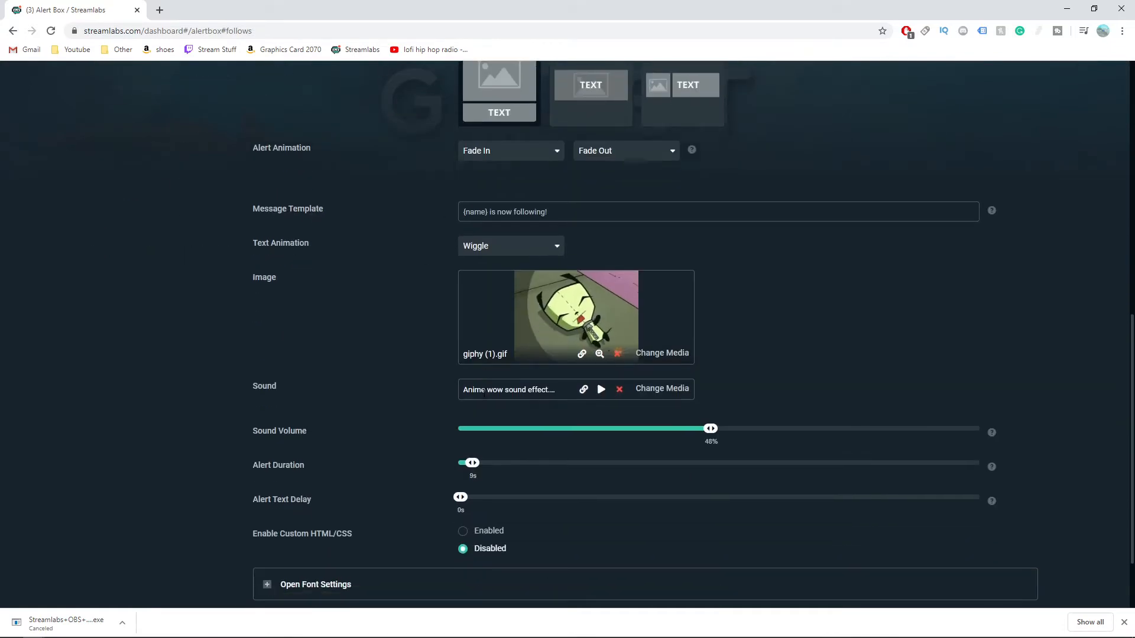
scroll(497, 389, "down", 2)
scroll(402, 413, "up", 5)
Look through the Alert Box options for Subscriptions, Donations and Hosts, including the host alert's message, image and sound.
left_click(387, 183)
left_click(440, 182)
left_click(479, 182)
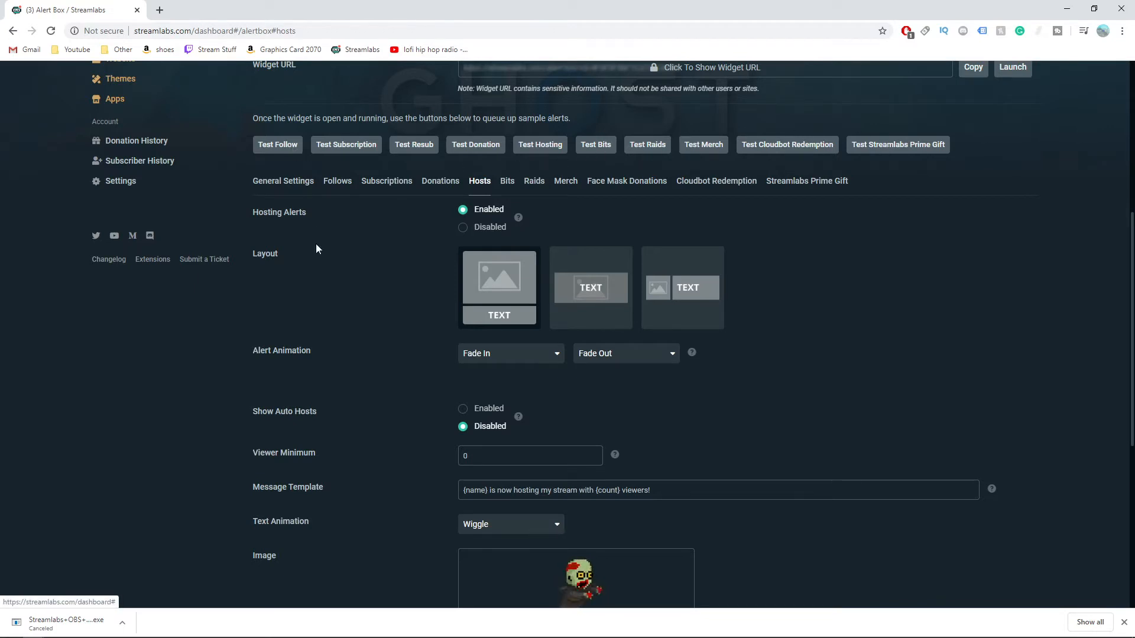
scroll(329, 339, "down", 4)
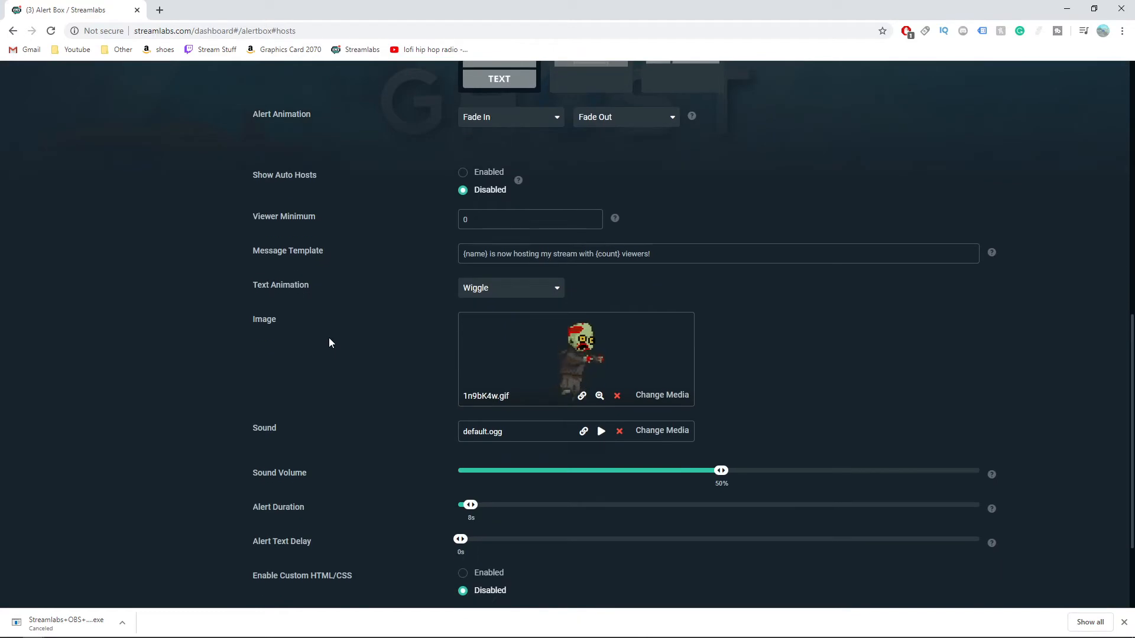
scroll(329, 343, "down", 1)
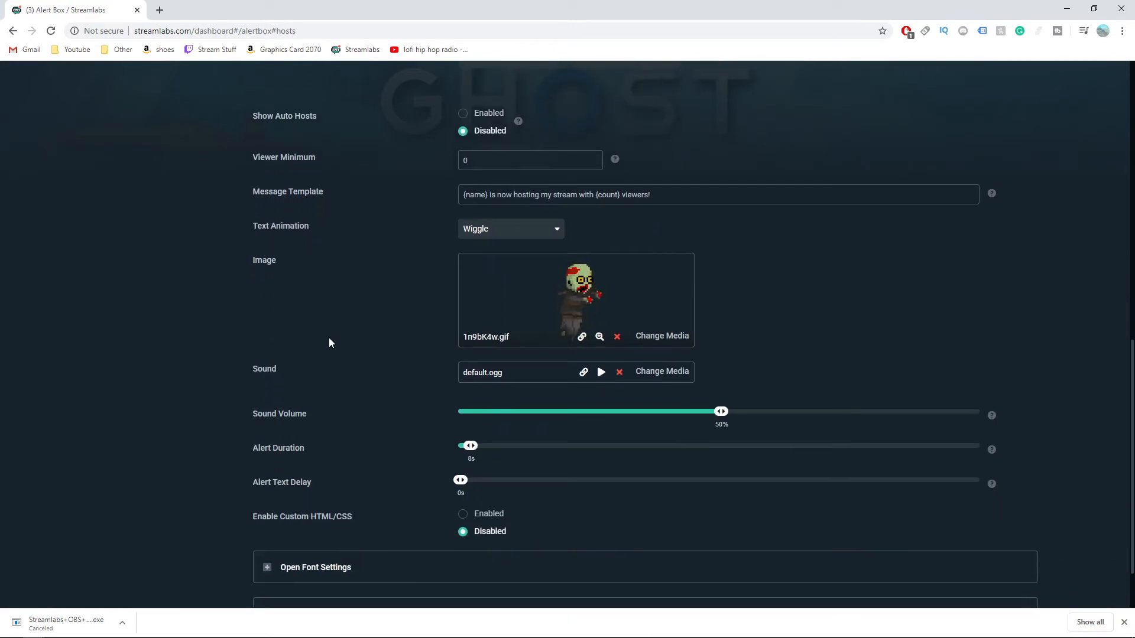
scroll(387, 337, "up", 4)
scroll(451, 330, "down", 4)
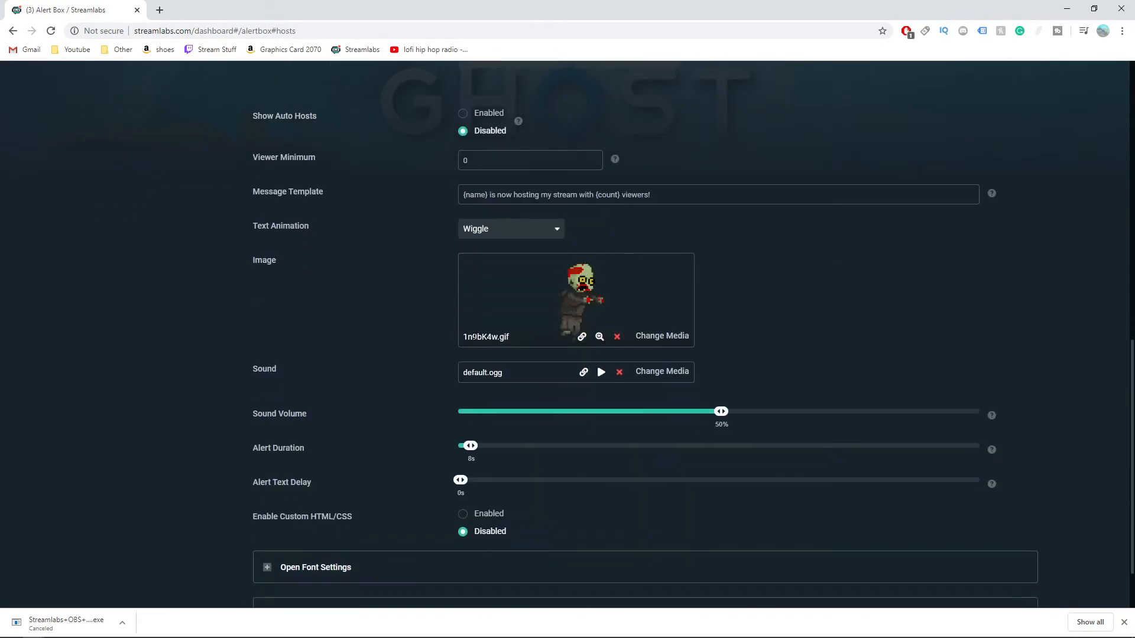
Upload the kawaii Shiba dog PNG from the Desktop and use it as the host alert's image.
left_click(653, 337)
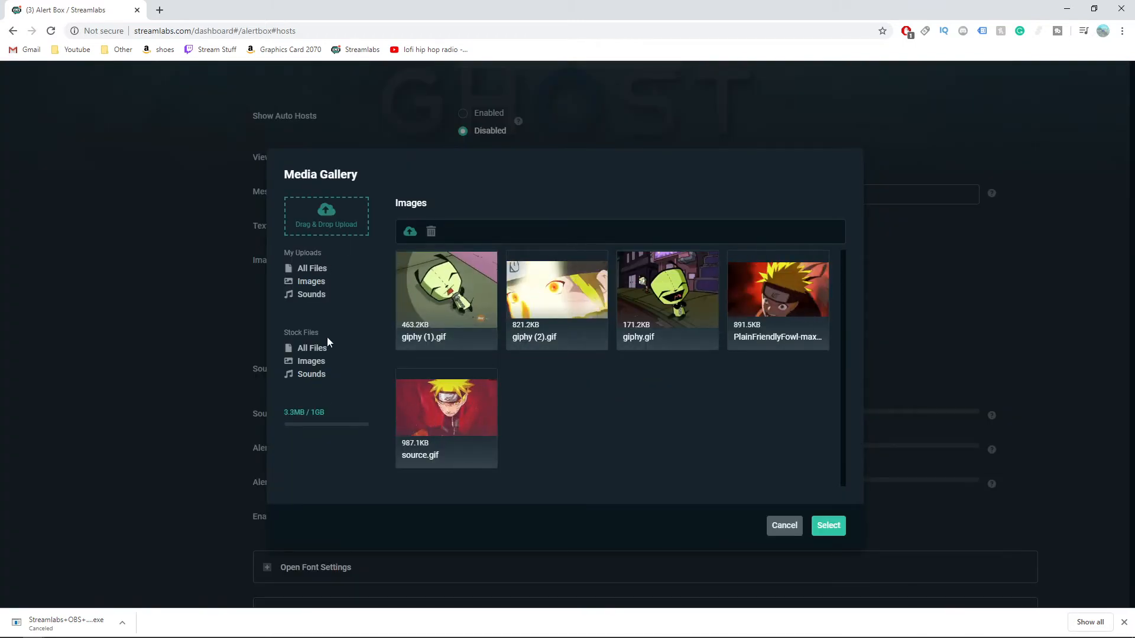
left_click(324, 218)
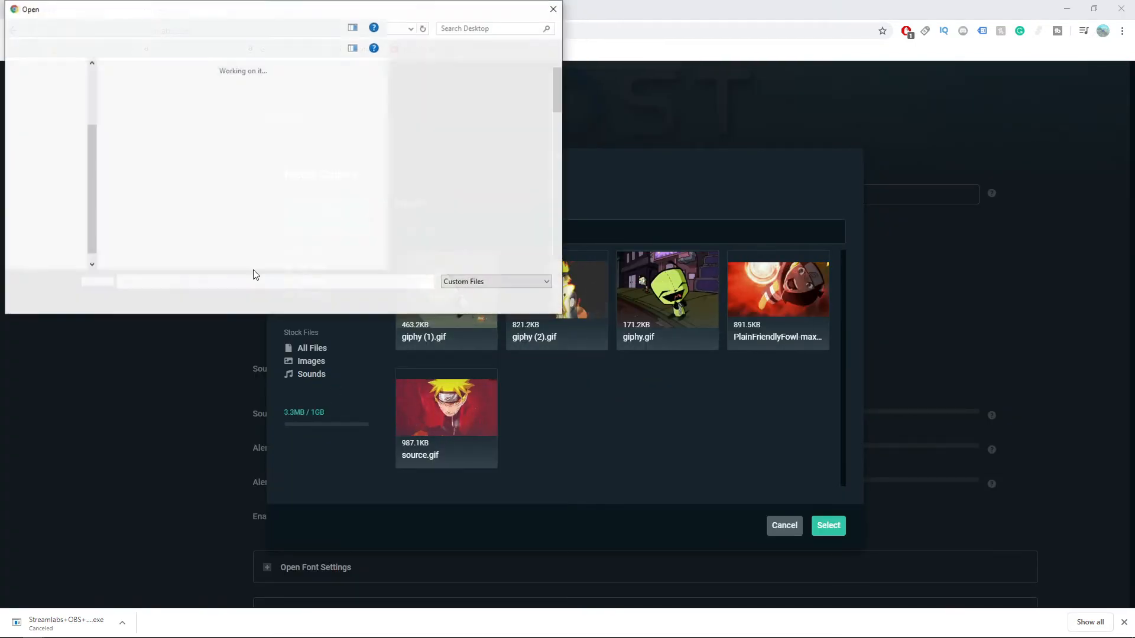
left_click(180, 109)
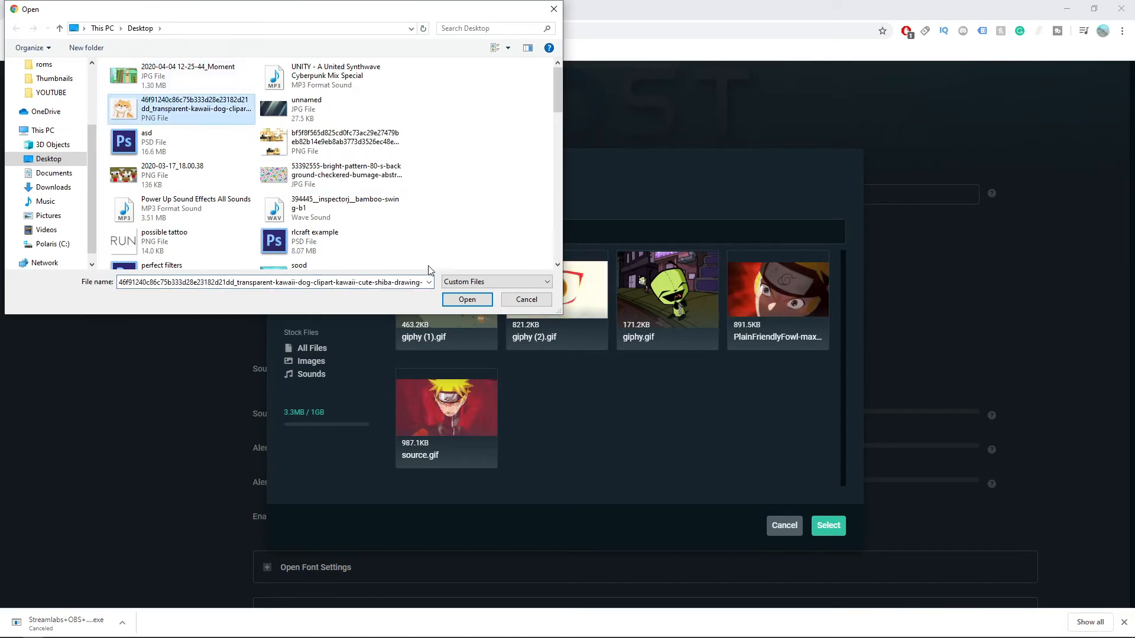
left_click(467, 300)
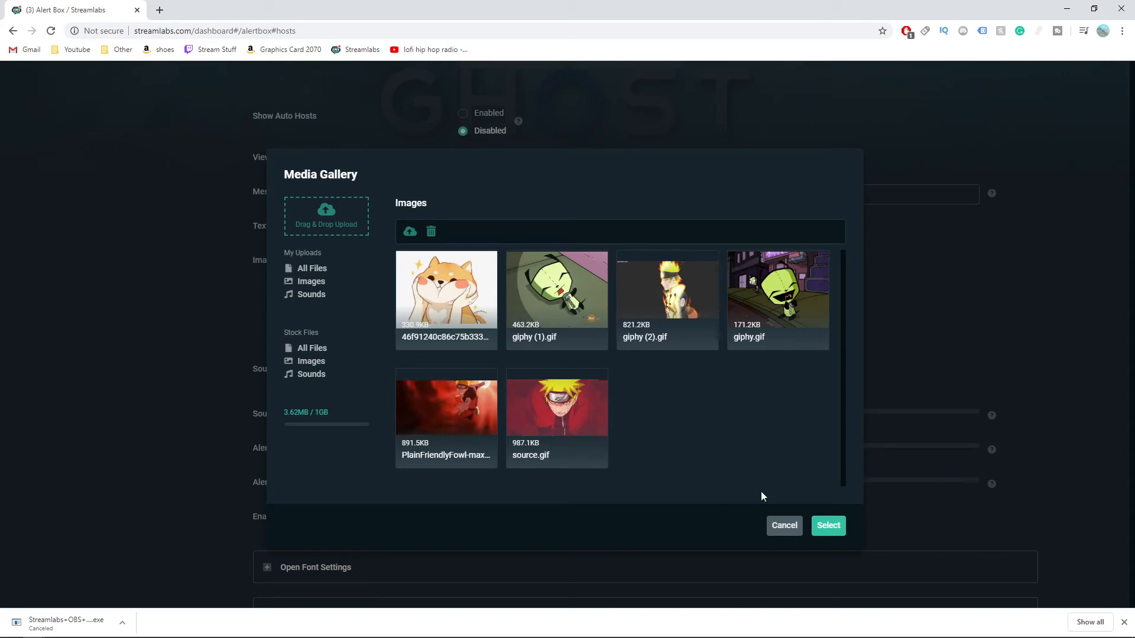
mouse_move(449, 320)
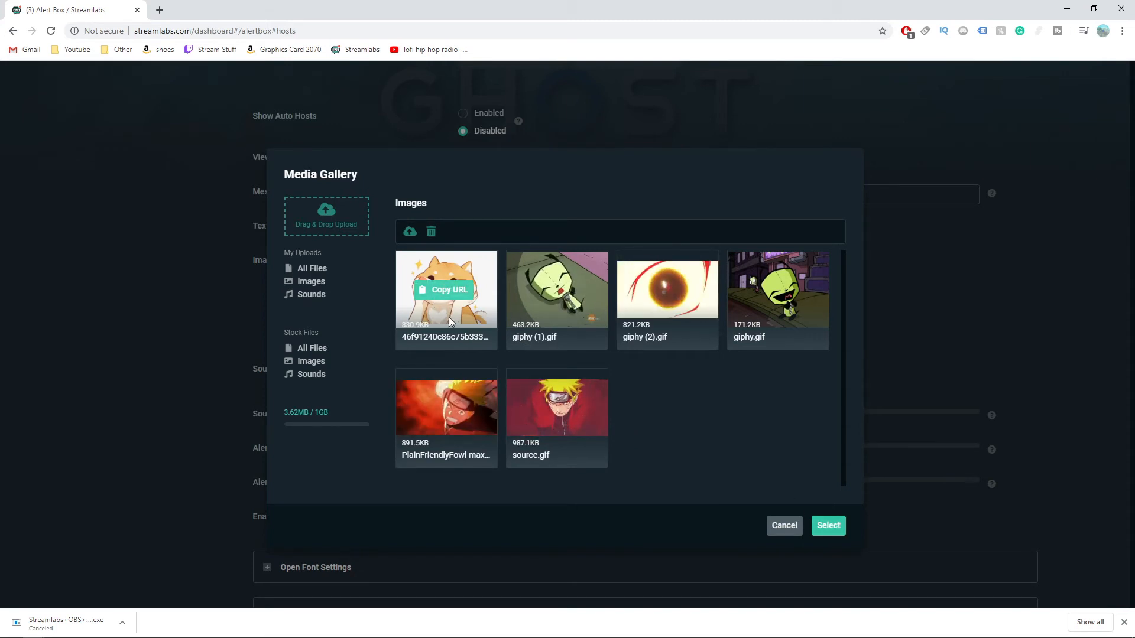
left_click(828, 525)
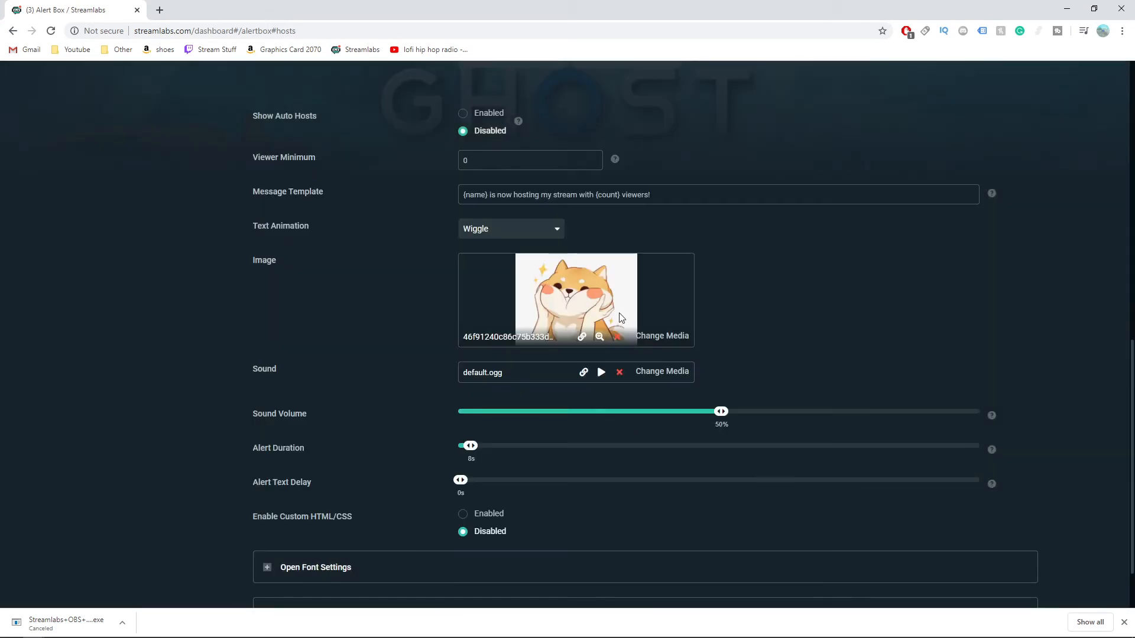
Choose the uploaded Anime wow sound effect as the host alert's sound.
scroll(614, 322, "up", 6)
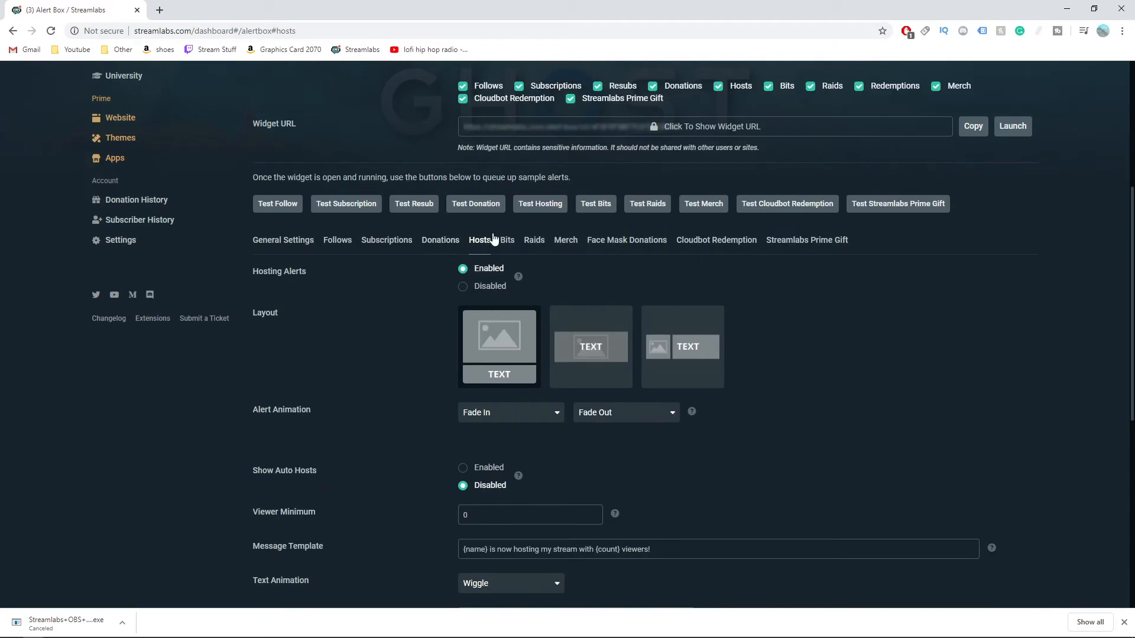
scroll(461, 251, "down", 4)
scroll(484, 237, "up", 3)
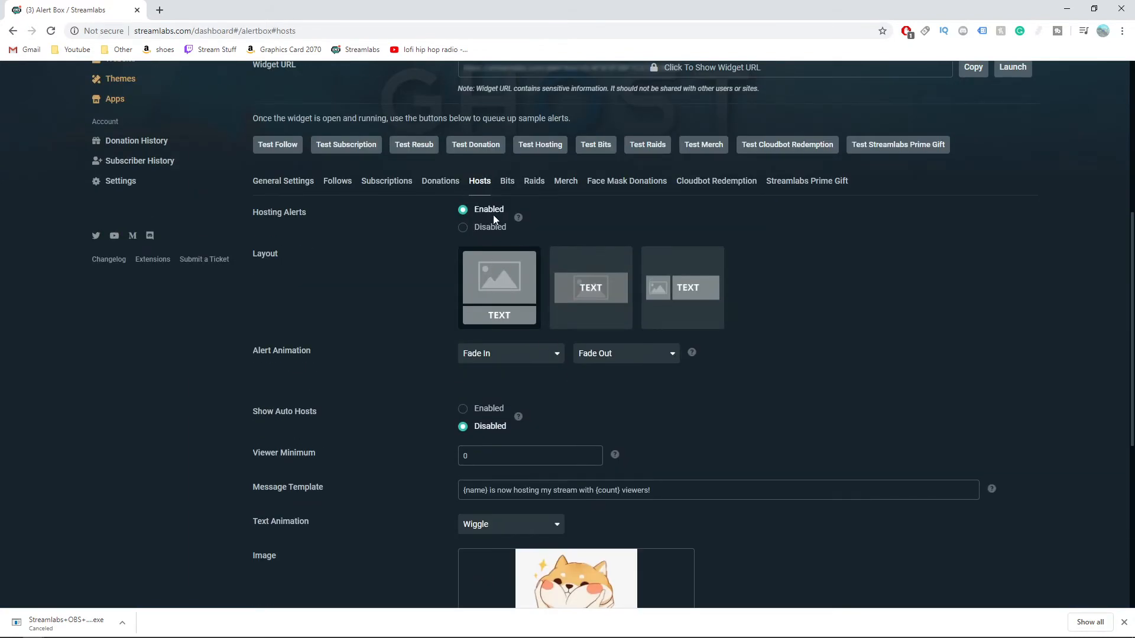
scroll(482, 267, "down", 5)
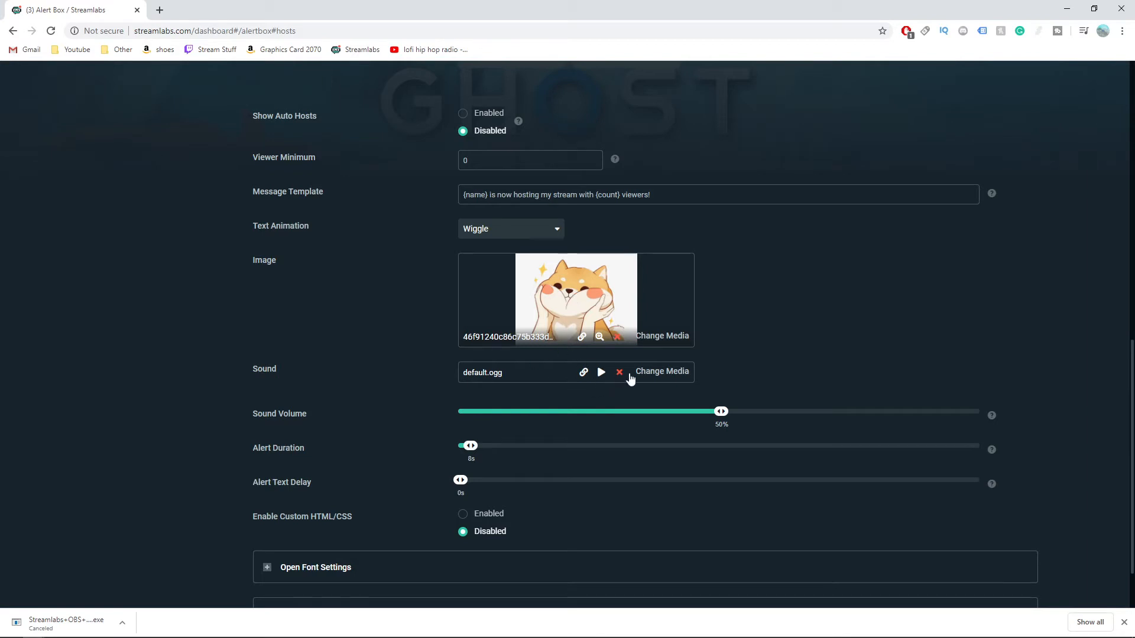
left_click(656, 372)
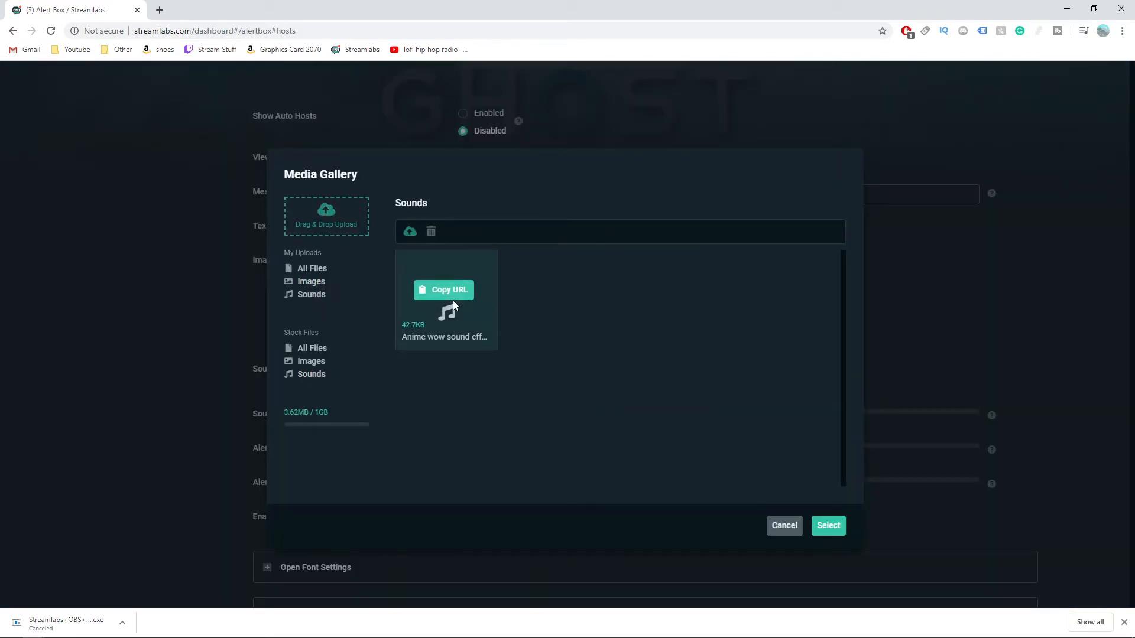
left_click(828, 526)
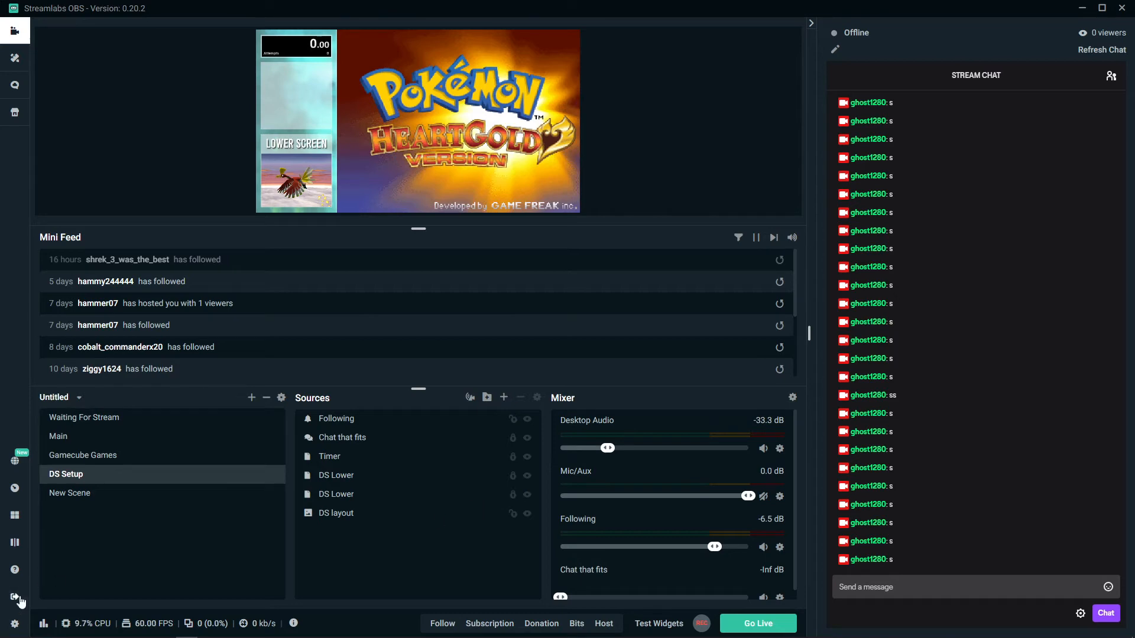
Examine the General settings and the streaming services offered in the Stream settings, keeping Twitch as the service.
left_click(15, 624)
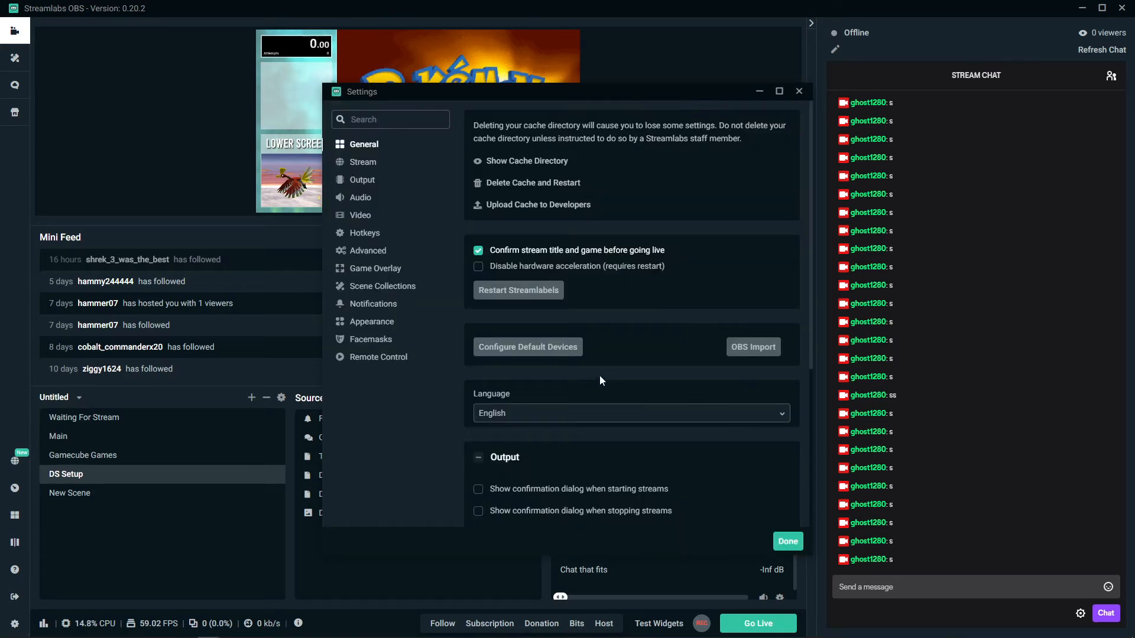
scroll(610, 388, "down", 4)
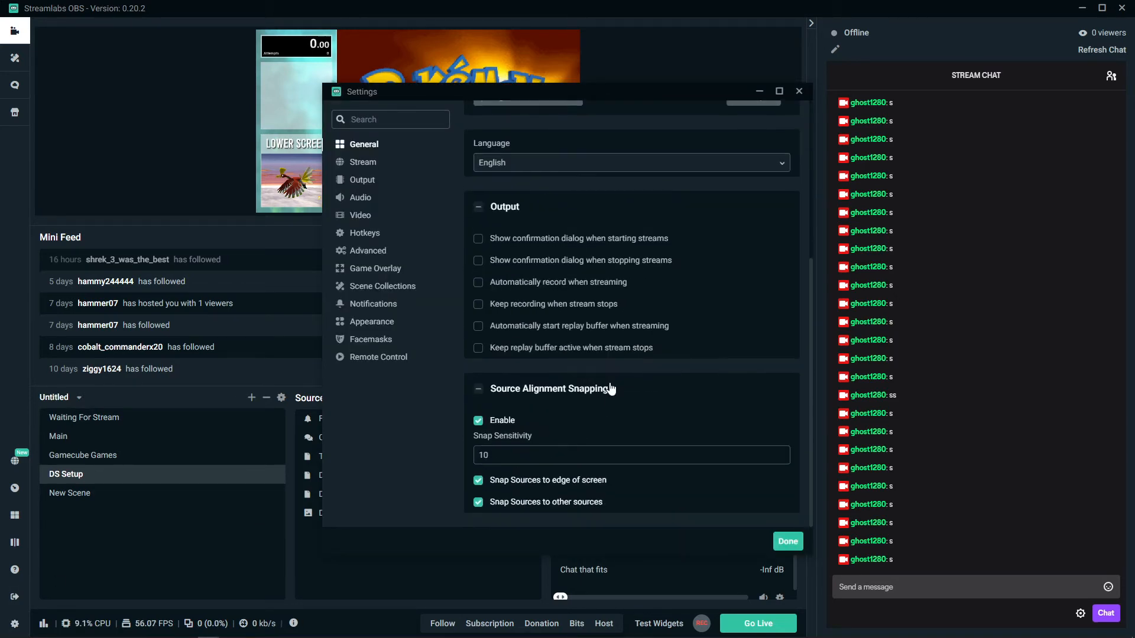
scroll(686, 432, "up", 4)
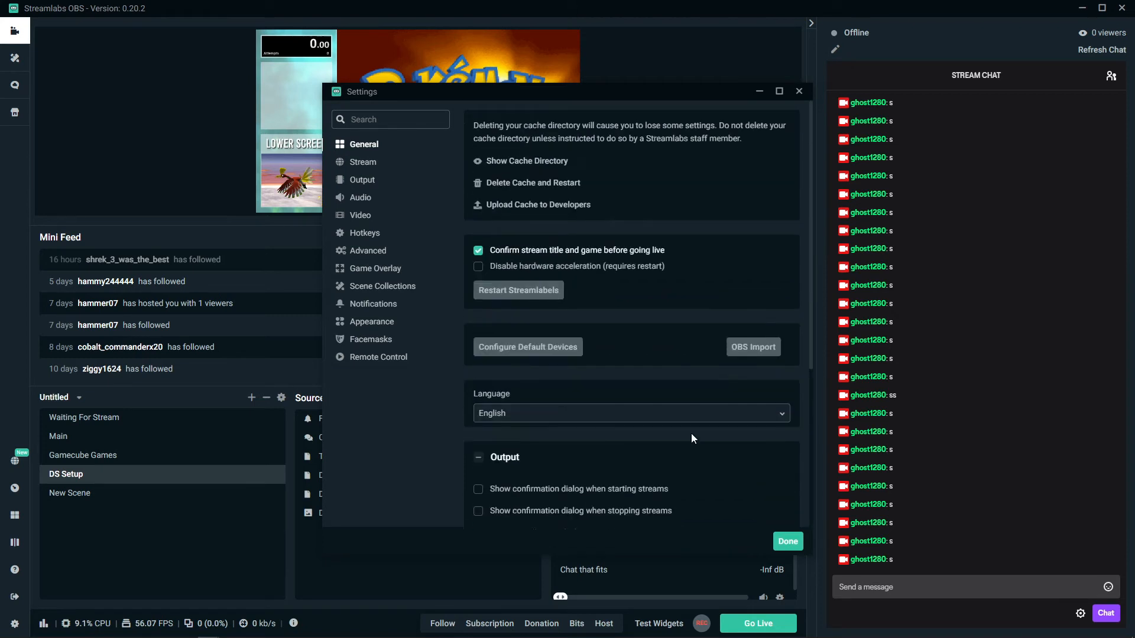
left_click(367, 163)
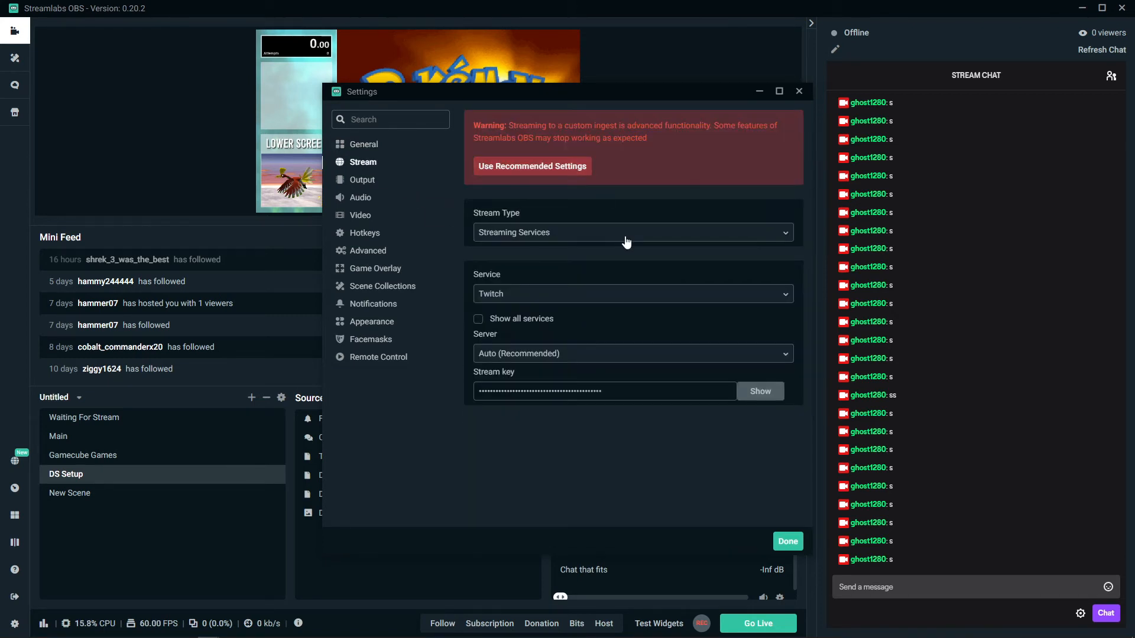
left_click(624, 295)
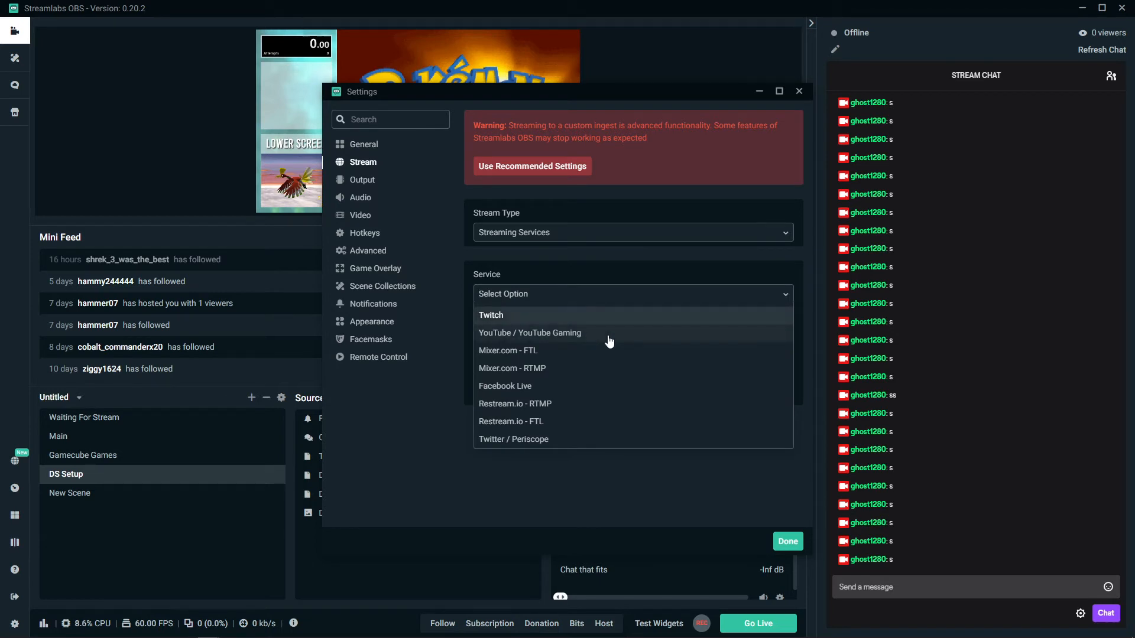
key("Return")
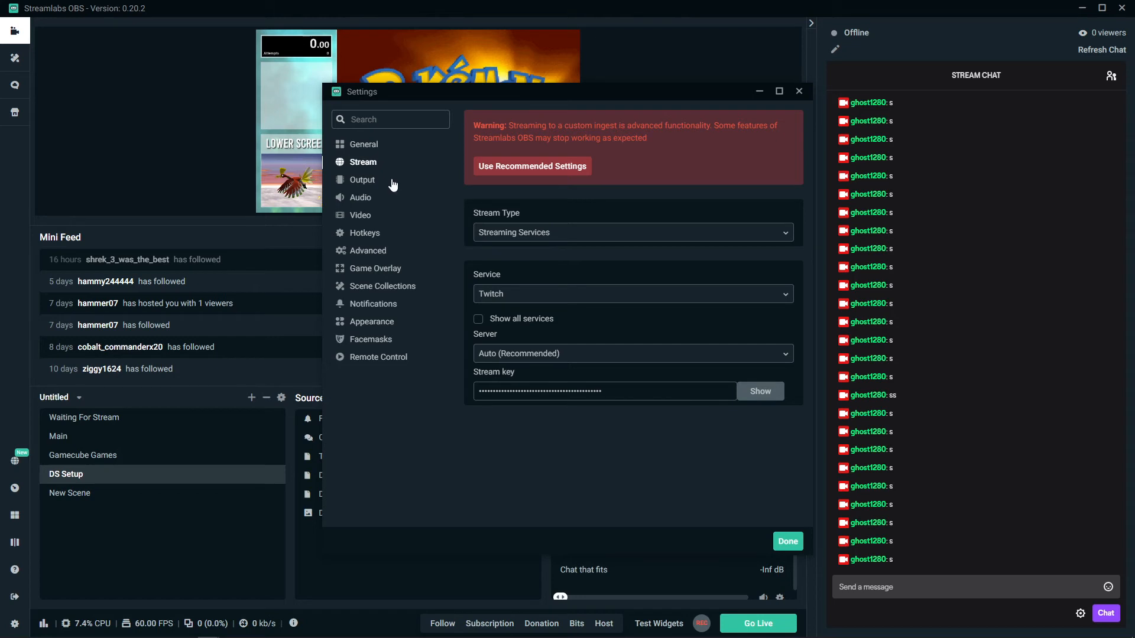
Set the streaming output resolution to 1920x1080 in the Output settings and look over the remaining streaming options.
left_click(367, 180)
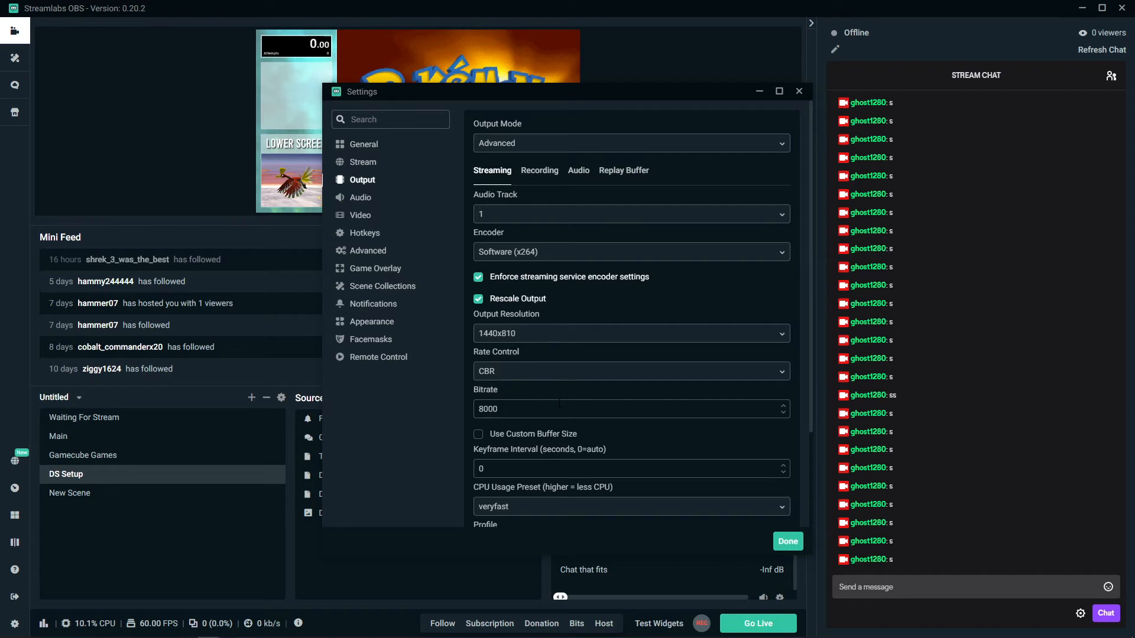
left_click(531, 338)
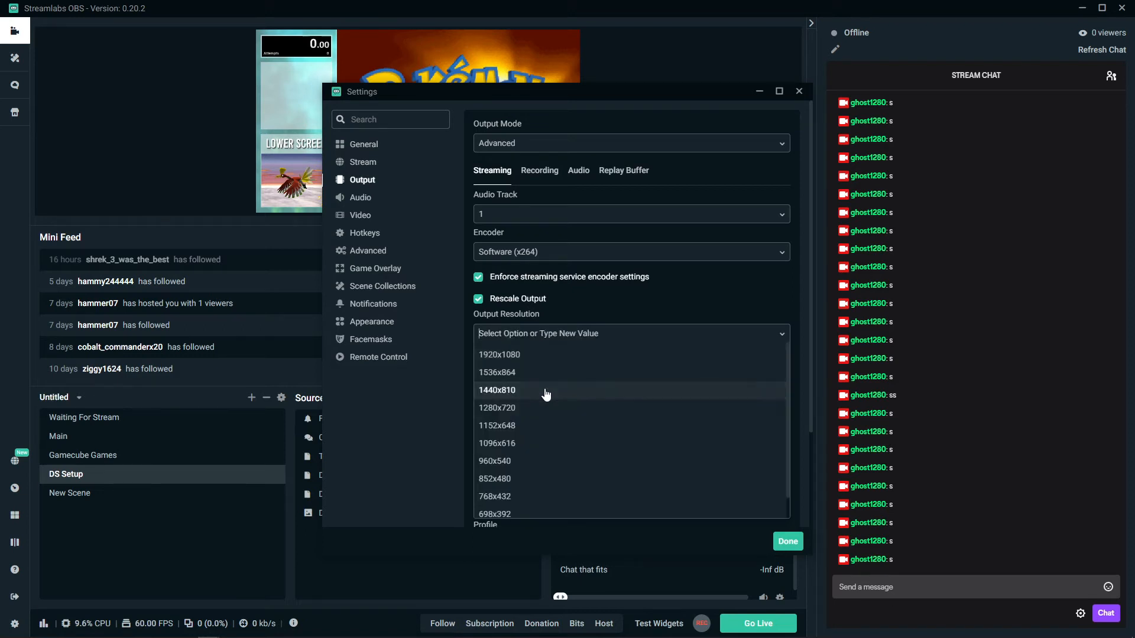
left_click(544, 355)
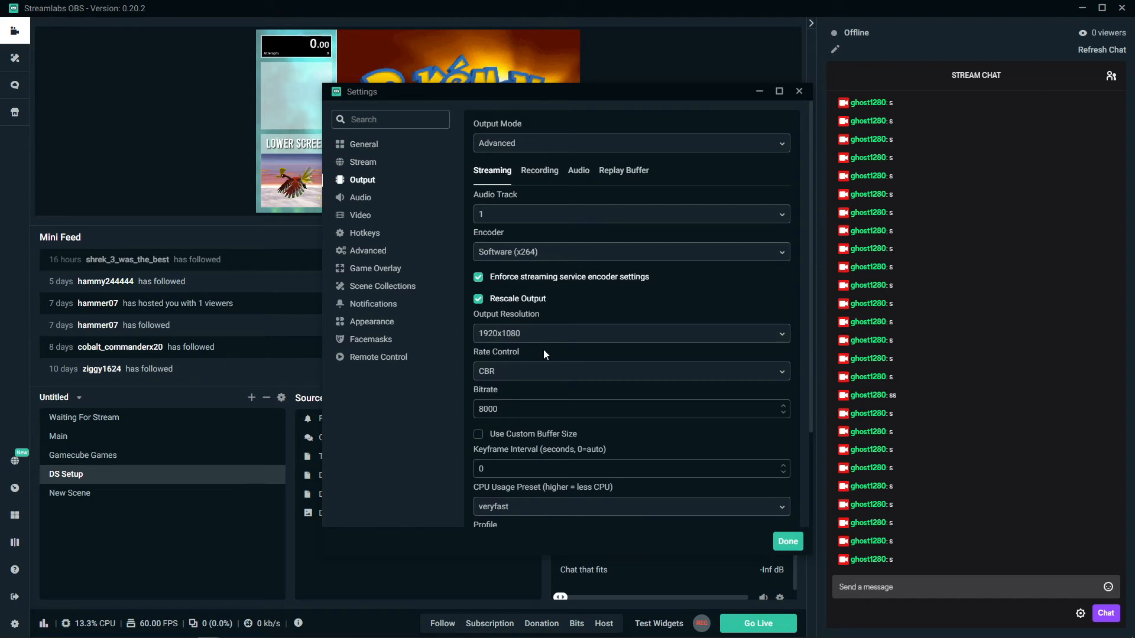
scroll(544, 355, "down", 3)
scroll(543, 222, "up", 3)
Look through the Recording options of the Output settings, including path, format, encoder and bitrate.
left_click(535, 172)
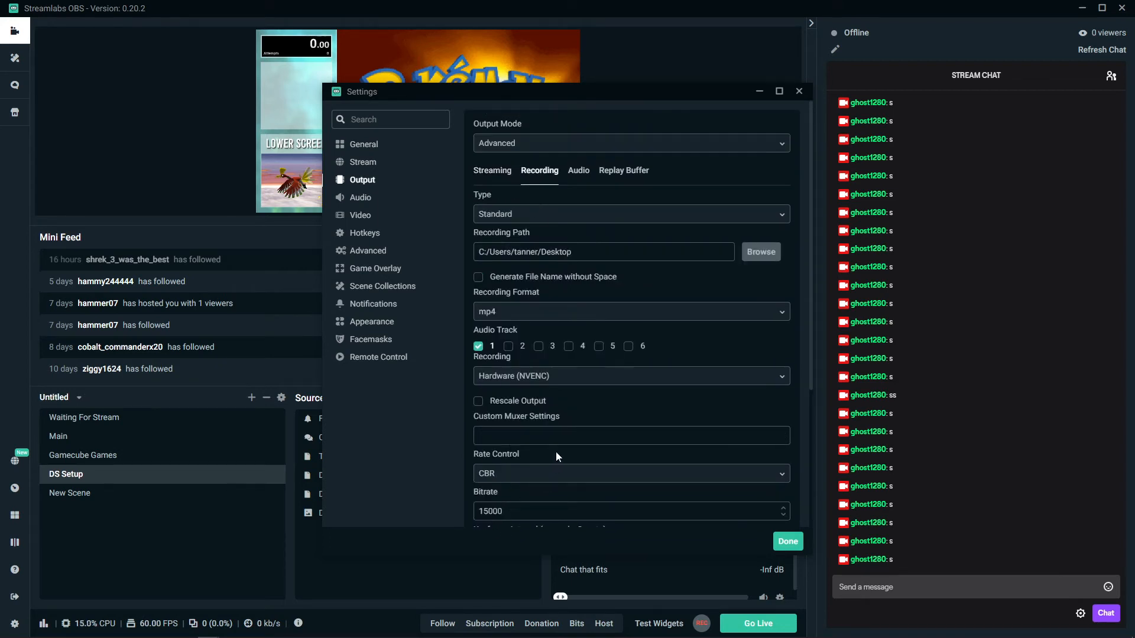
scroll(556, 452, "down", 1)
scroll(551, 449, "up", 1)
scroll(646, 397, "down", 3)
scroll(618, 414, "up", 3)
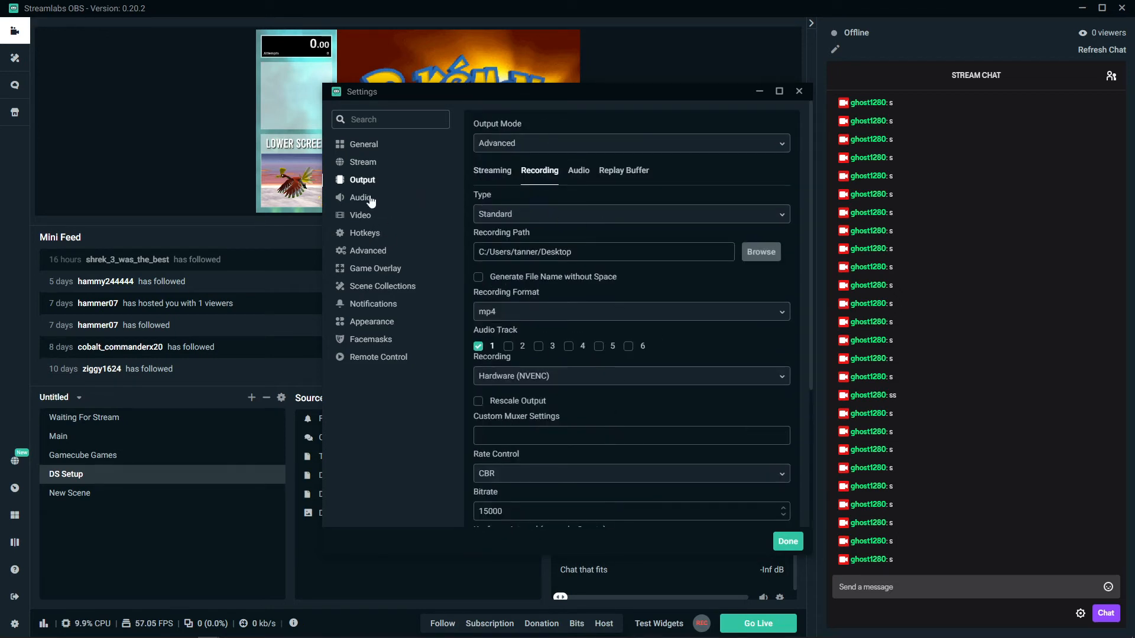
Examine the Video settings and the available common FPS values, keeping 60.
left_click(365, 216)
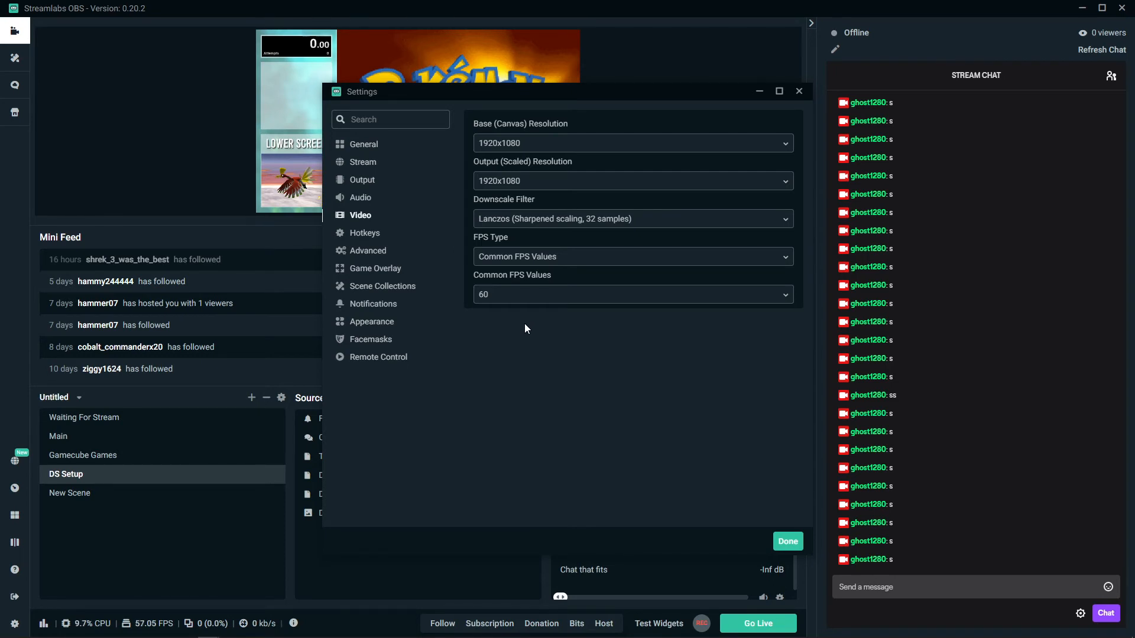
left_click(513, 295)
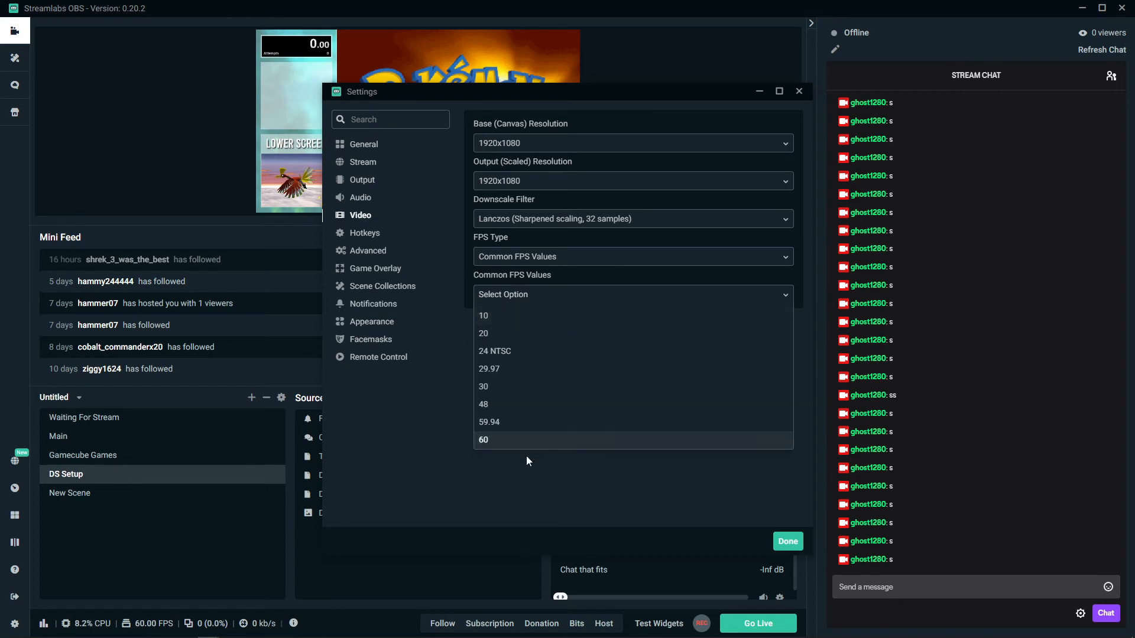
left_click(544, 461)
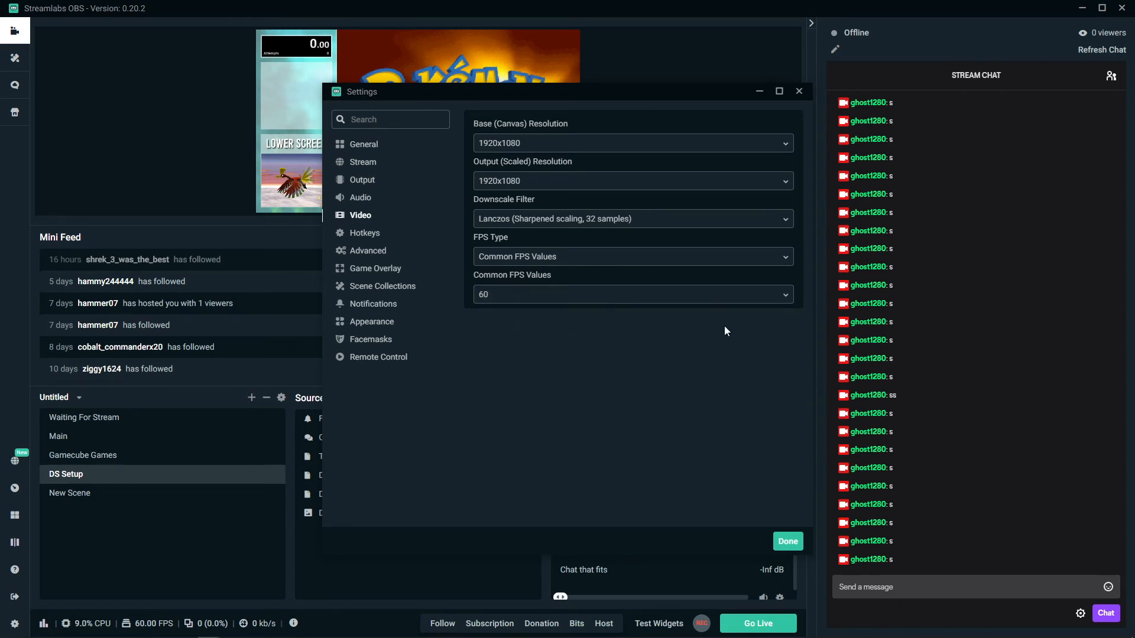
Look through the Hotkeys settings for streaming, recording, scene switching and the sources of each scene.
left_click(378, 234)
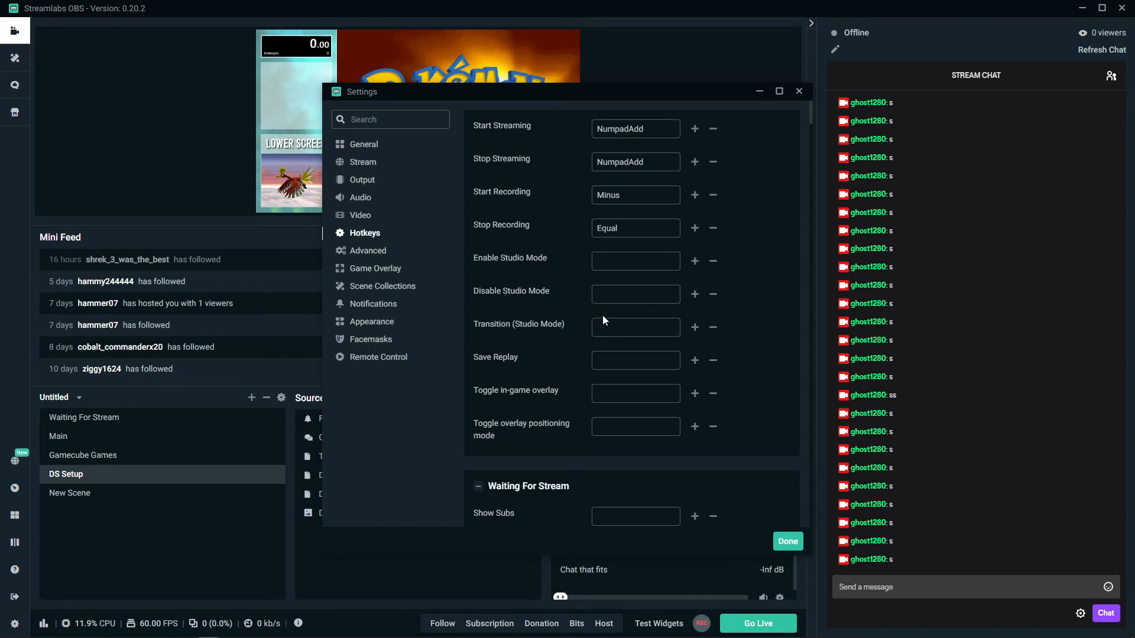
scroll(602, 314, "down", 15)
scroll(605, 329, "down", 15)
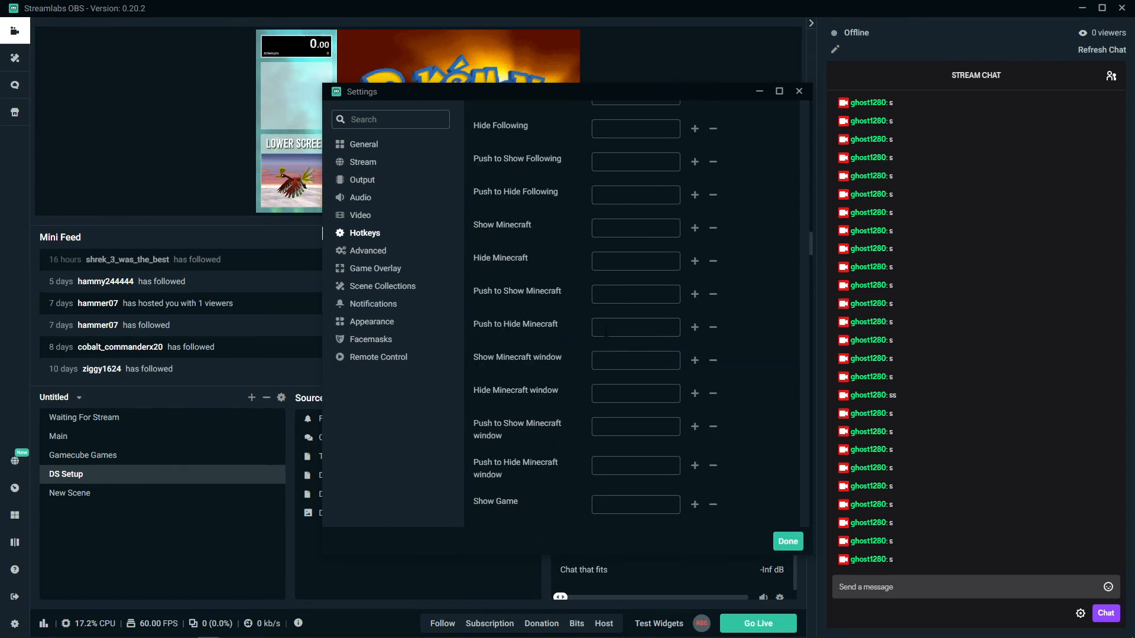
scroll(605, 330, "down", 5)
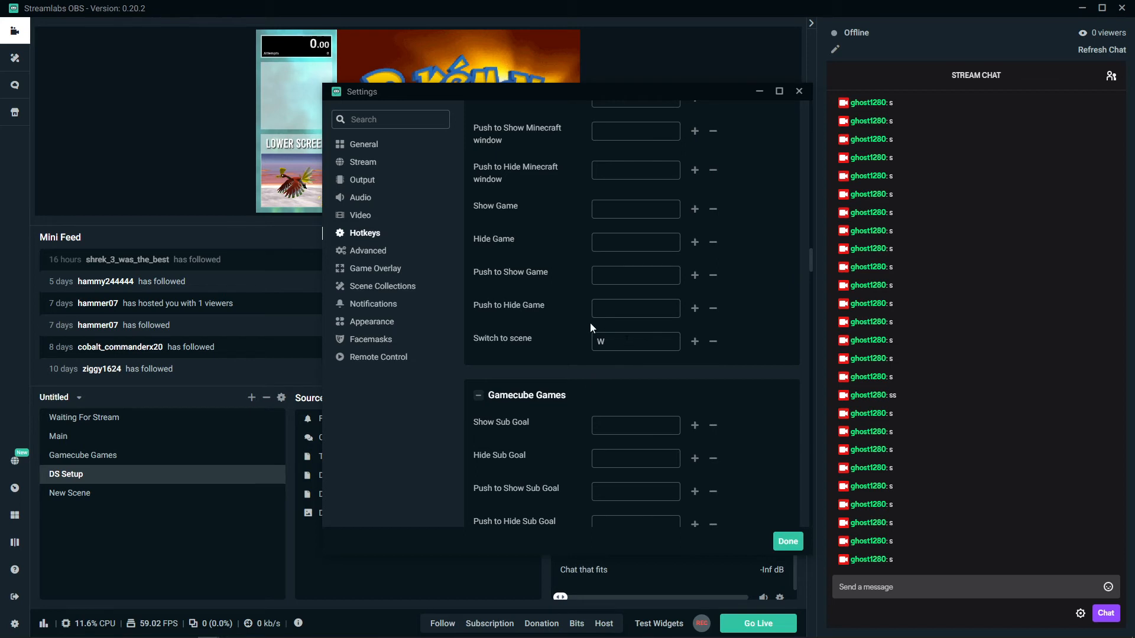
scroll(608, 356, "up", 5)
scroll(607, 356, "down", 10)
scroll(607, 357, "up", 4)
scroll(601, 371, "down", 20)
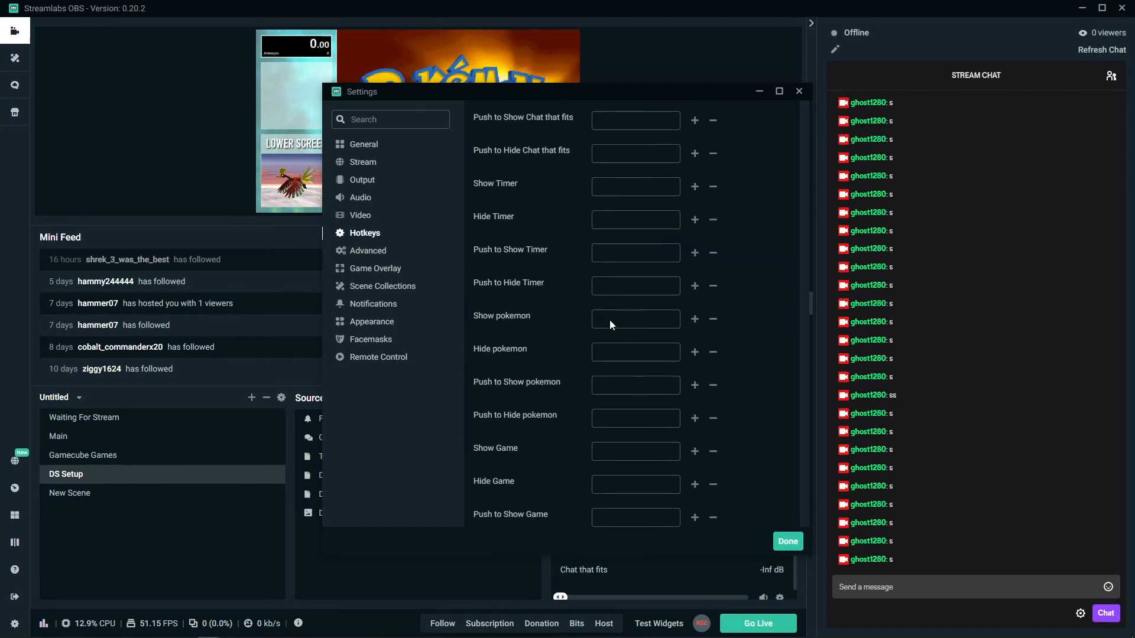
scroll(601, 371, "down", 12)
scroll(591, 266, "up", 8)
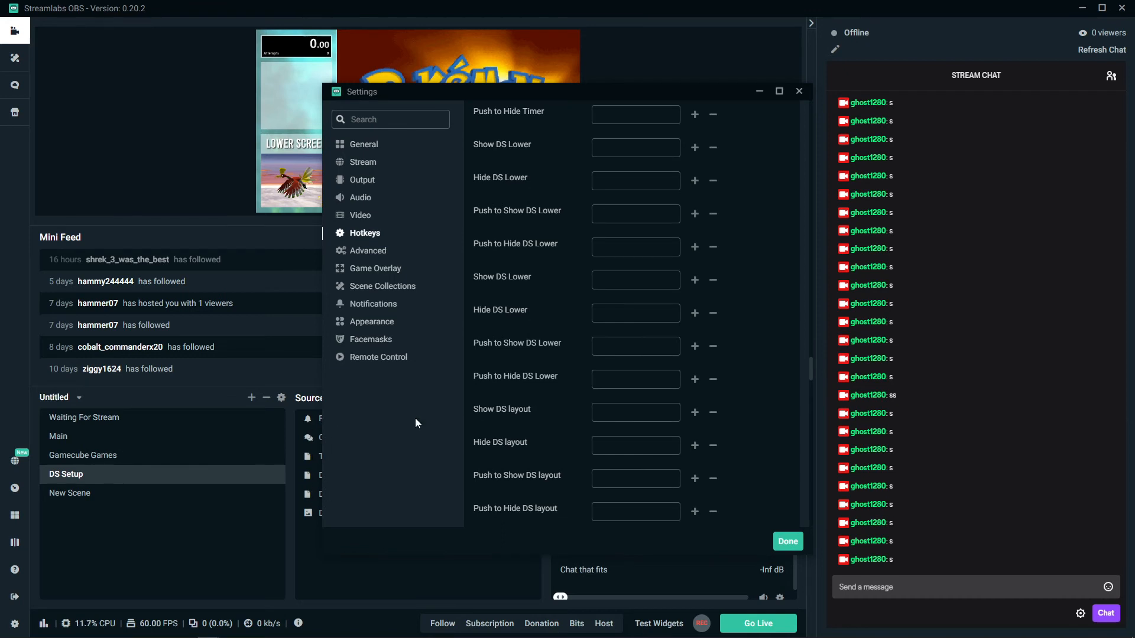
left_click_drag(451, 88, 758, 104)
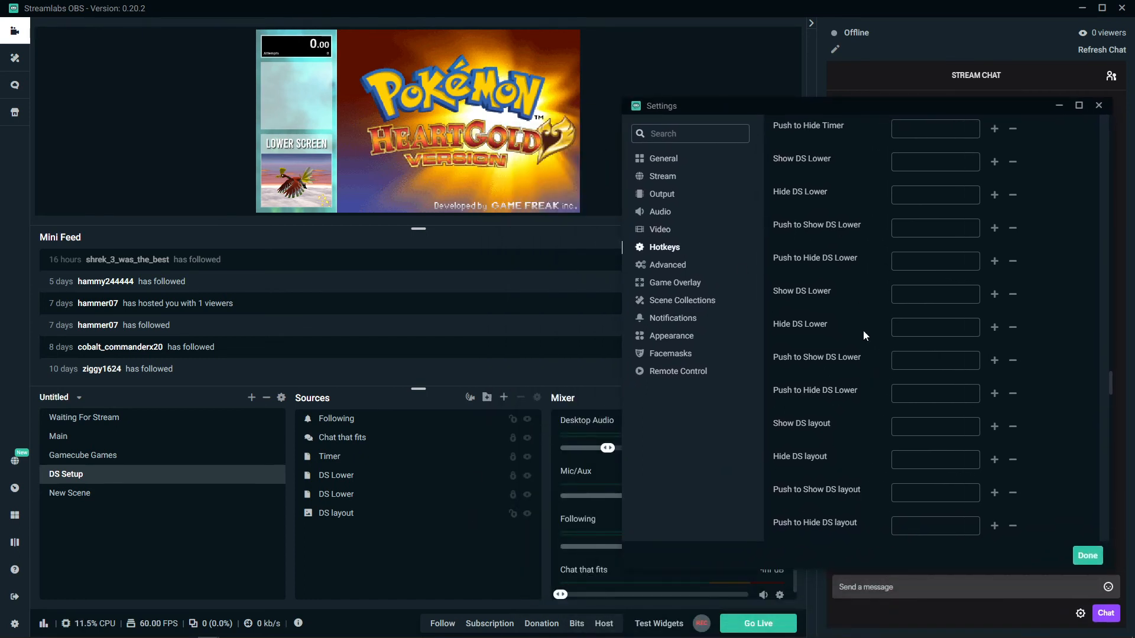
scroll(817, 195, "up", 3)
left_click_drag(835, 101, 508, 55)
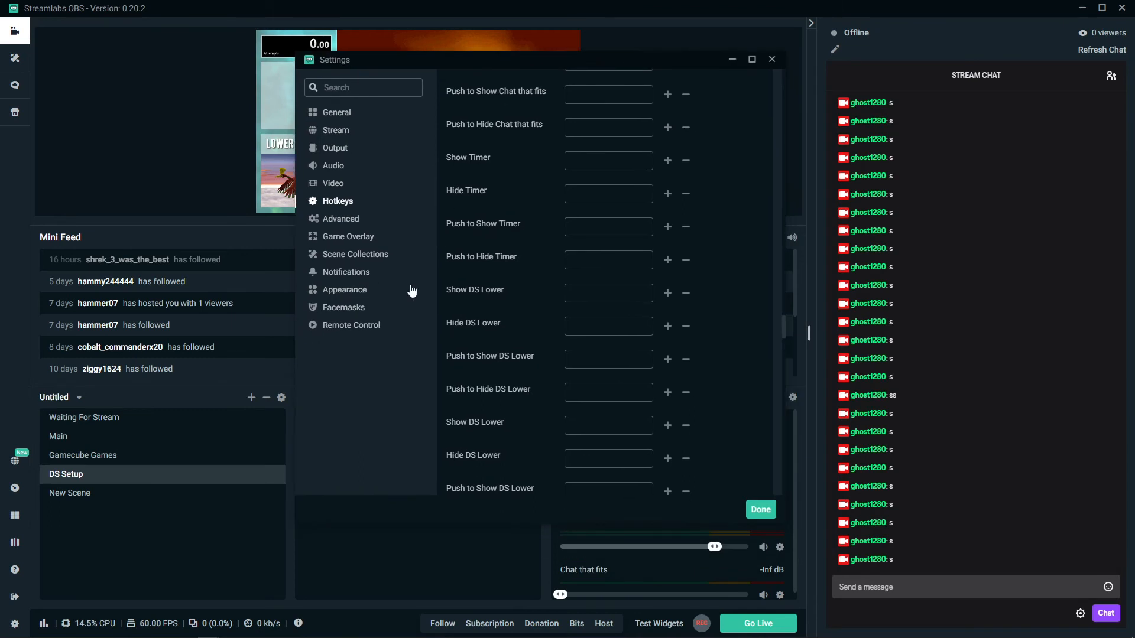
Look at the Advanced settings for network, sources and media files, and close the settings window.
left_click(350, 220)
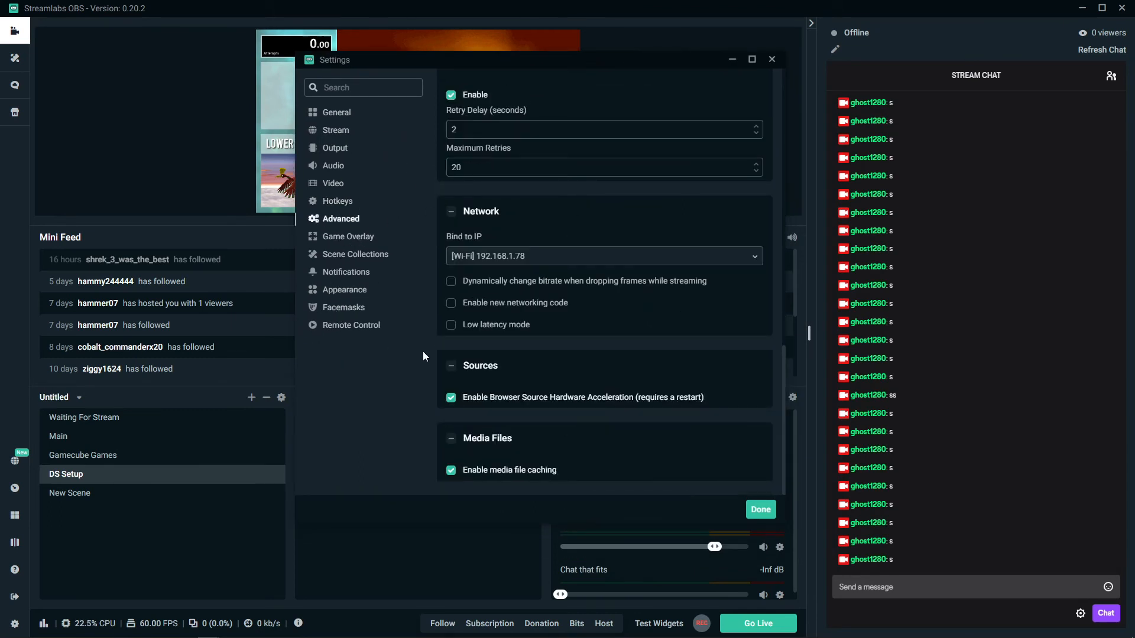
left_click(772, 59)
Test the scene-switching hotkeys by jumping repeatedly between scenes and ending on DS Setup.
key("F3")
key("F4")
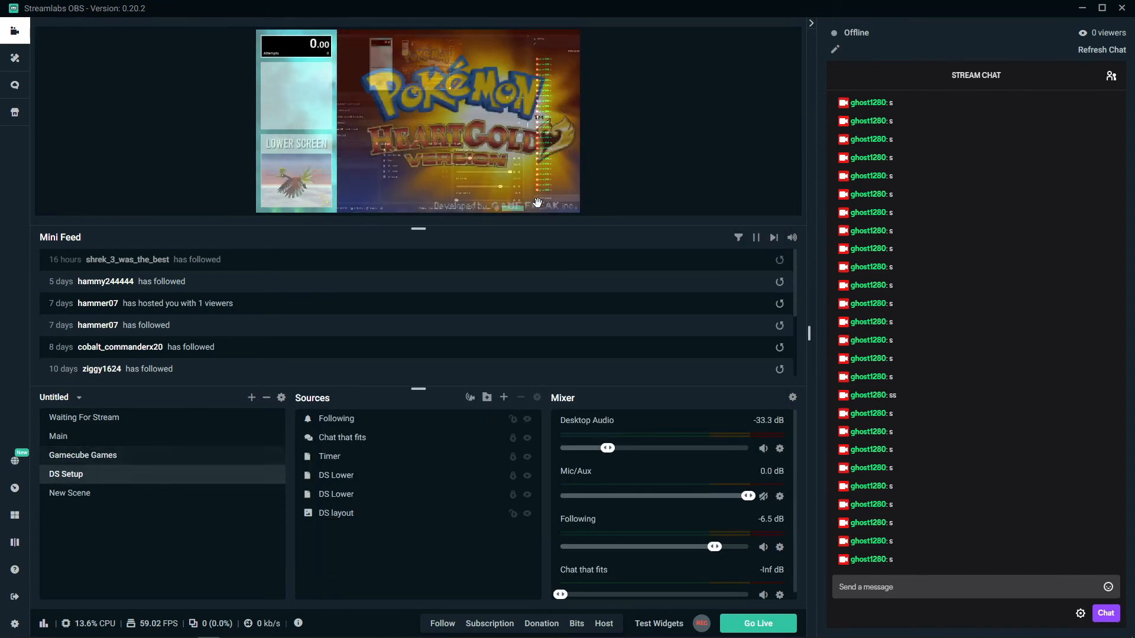
key("F2")
key("F3")
key("F4")
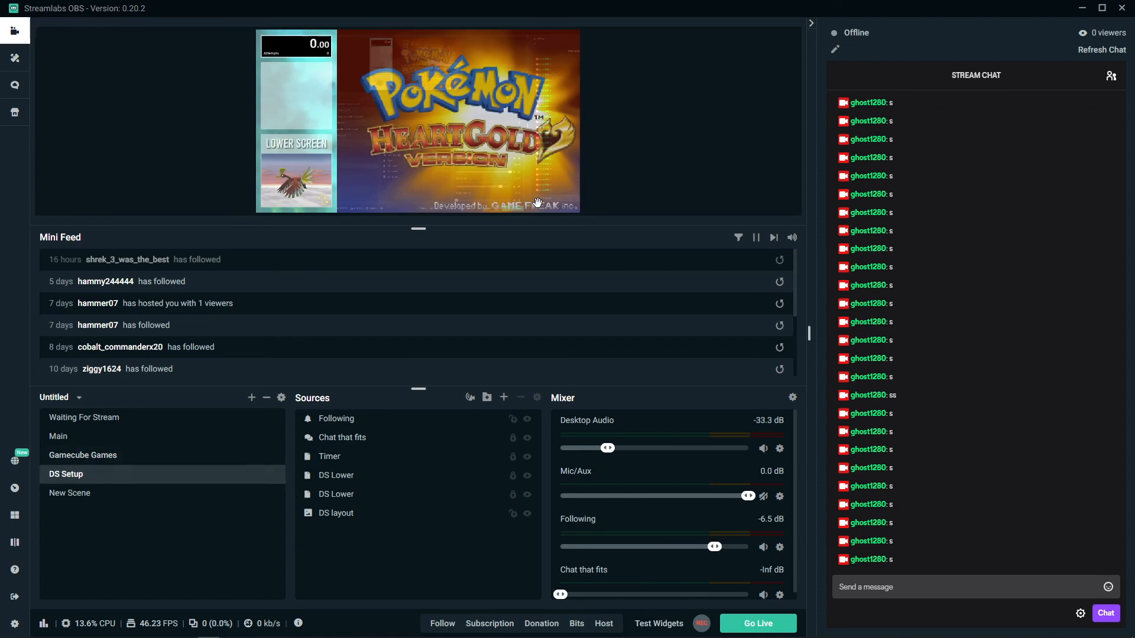
key("F2")
key("F4")
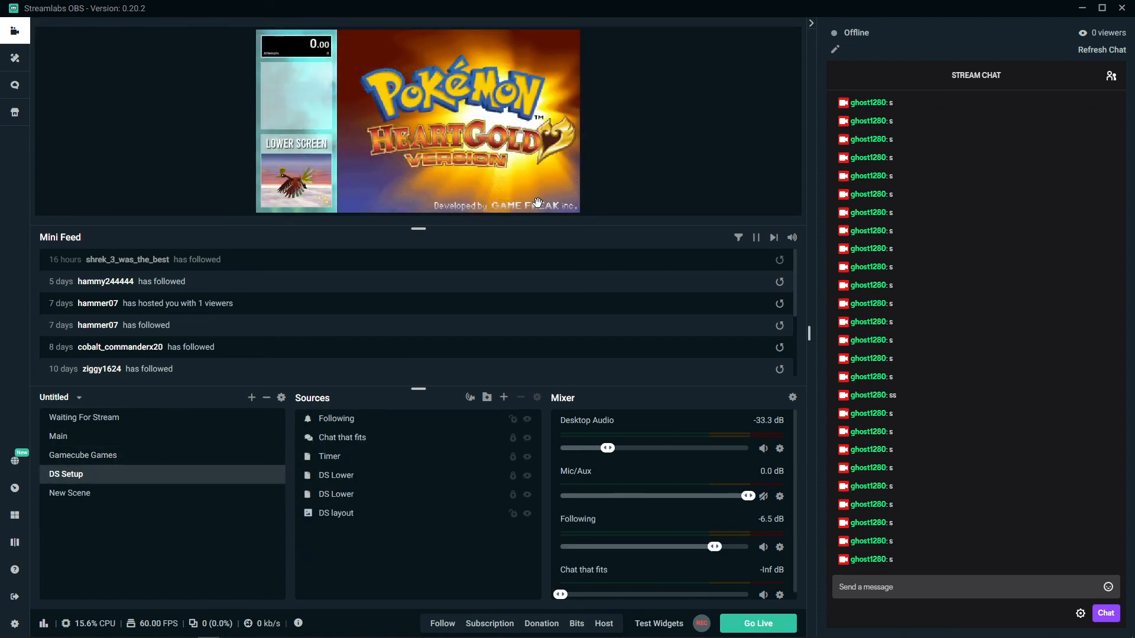
Switch manually through the Main and Waiting For Stream scenes and make Gamecube Games the active scene.
left_click(89, 436)
left_click(86, 422)
left_click(87, 455)
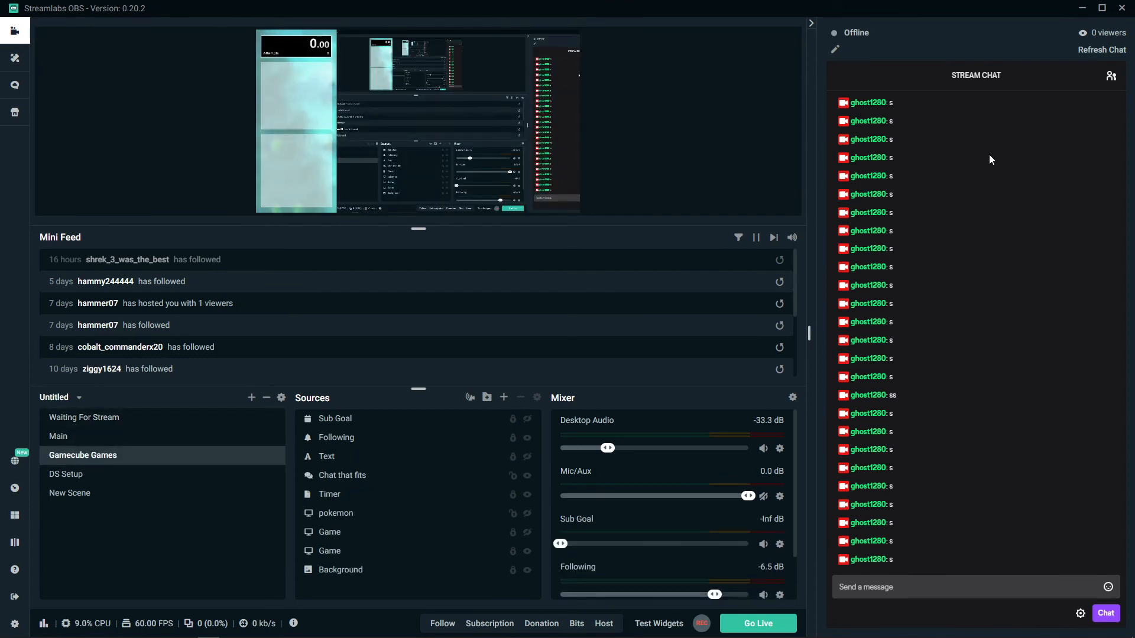
Examine the stream info's title, game and tags for going live, and cancel without updating it.
left_click(835, 50)
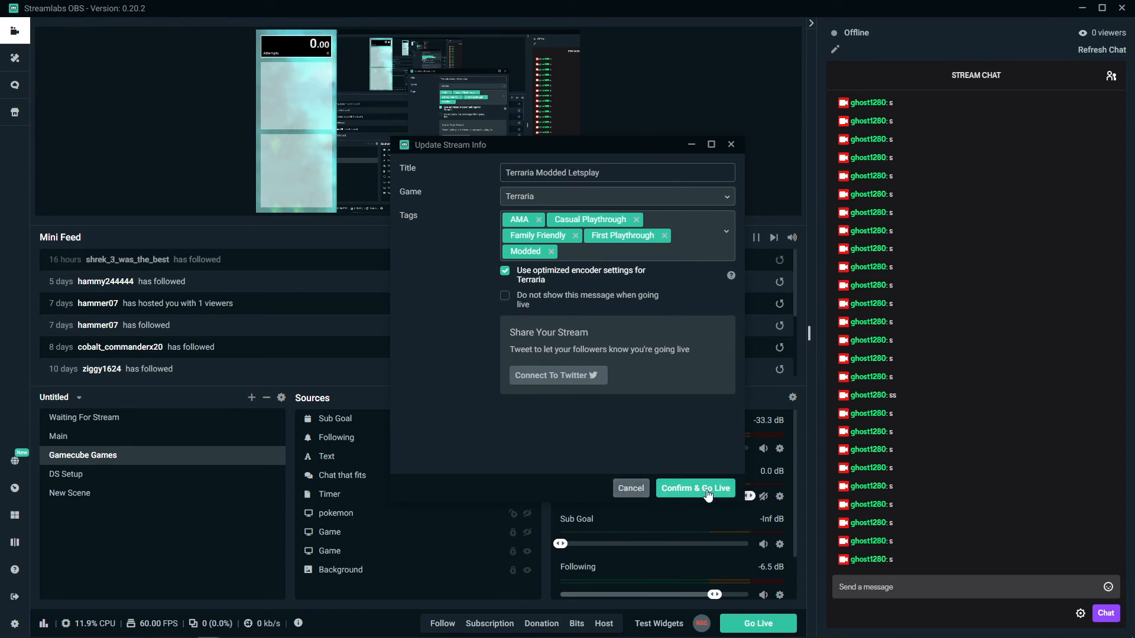
left_click(631, 489)
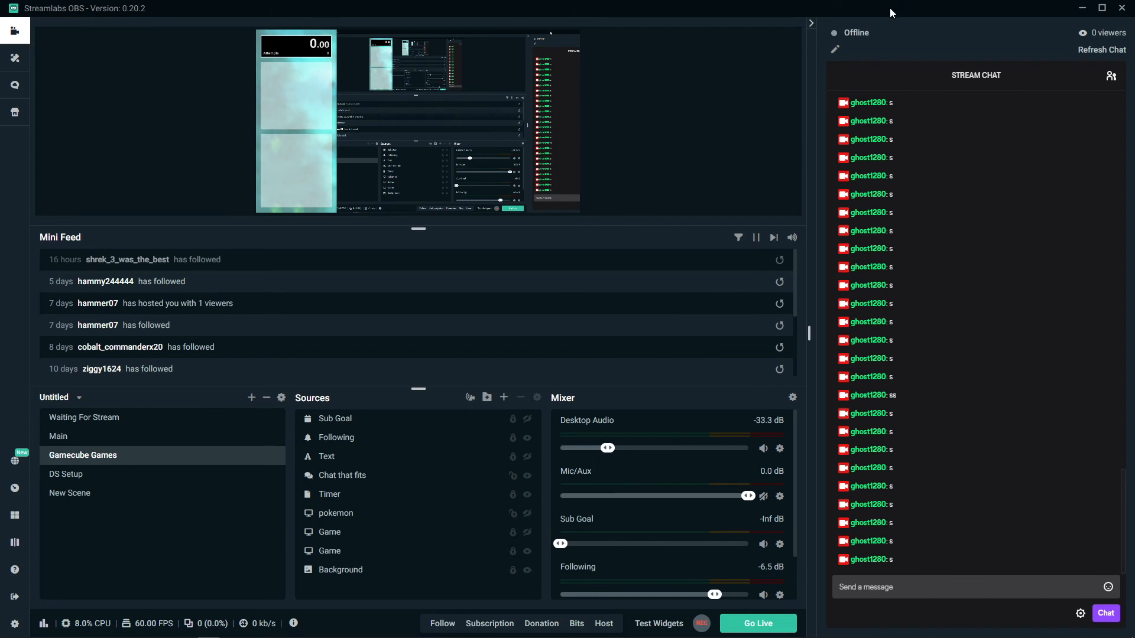